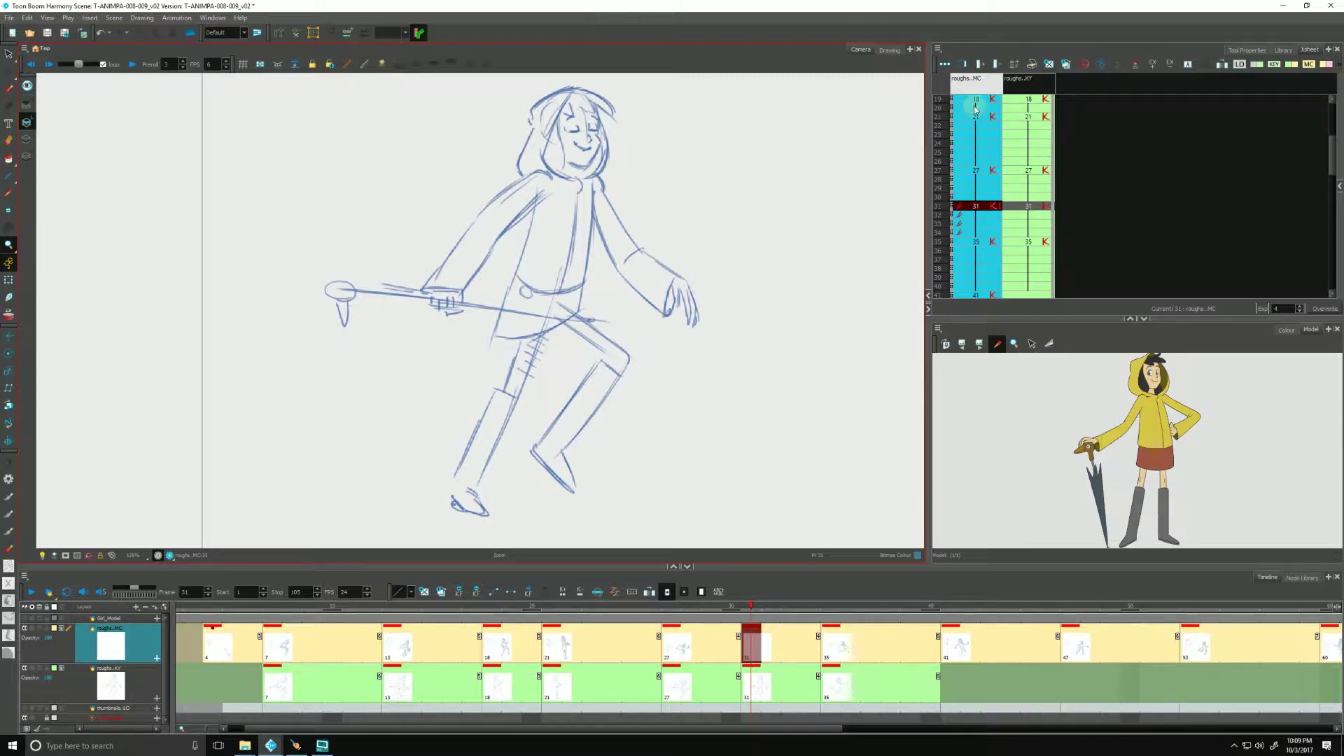
Flip between frames 30 and 31 to compare the crouching pose with the rough stepping pose.
left_click(959, 242)
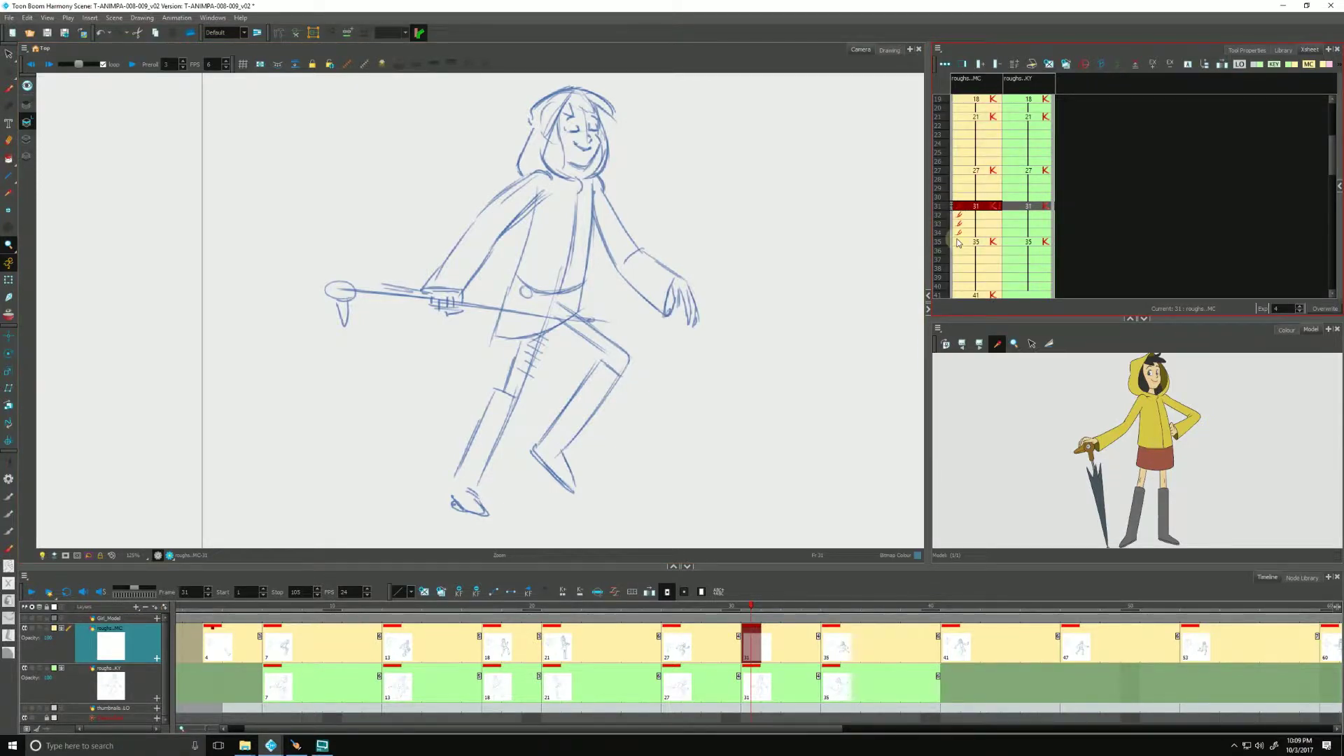
key("comma")
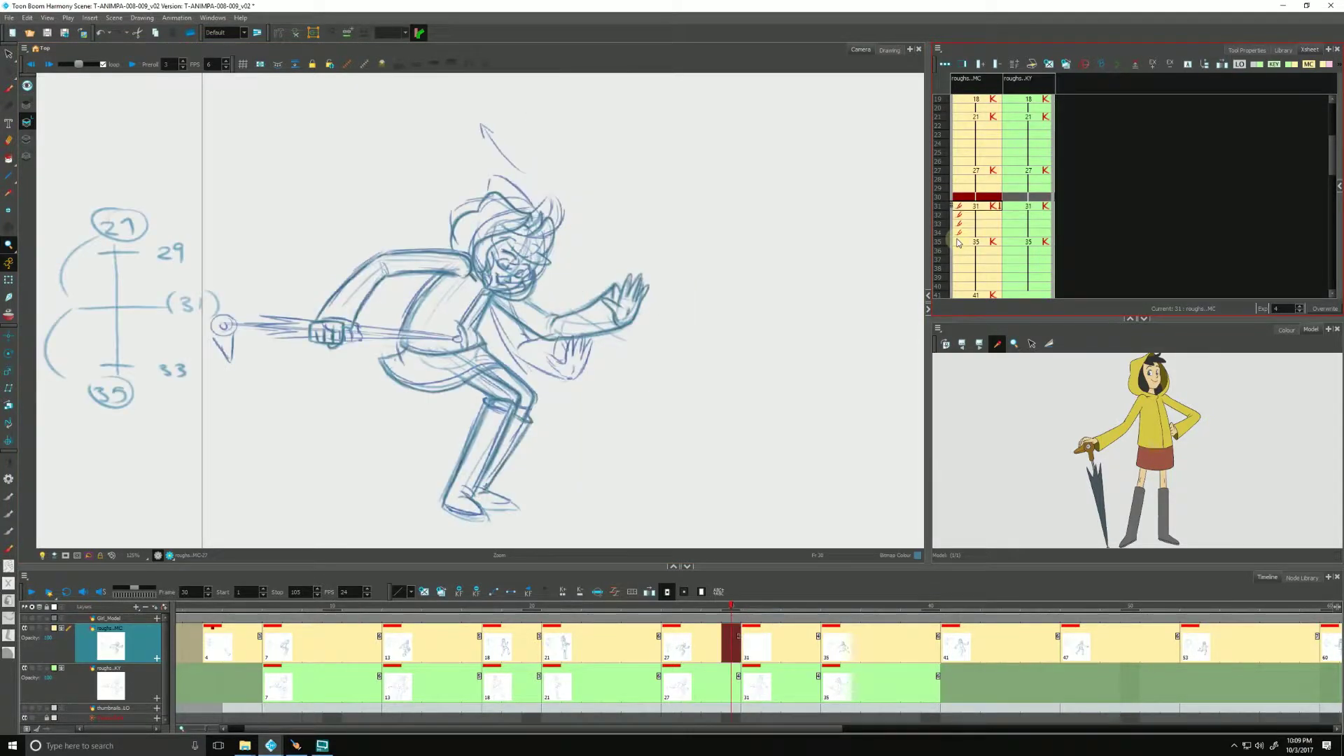
key("period")
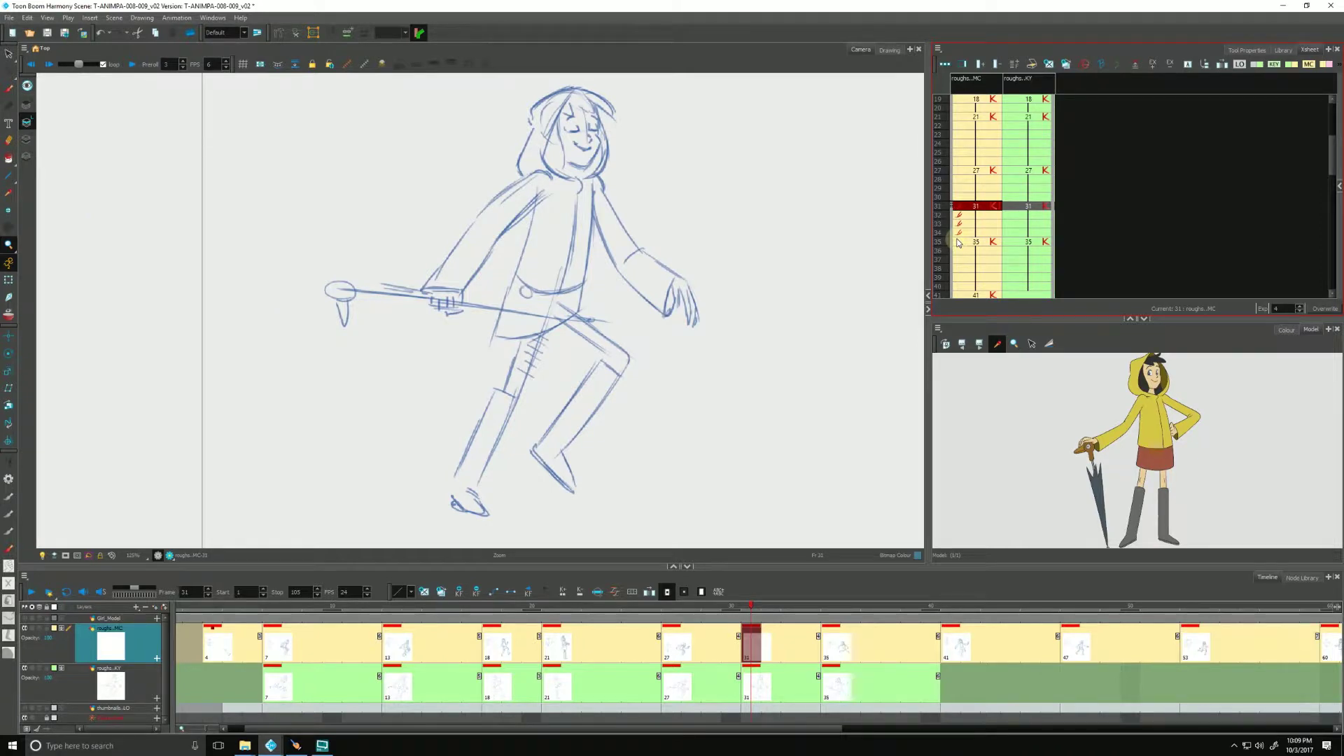
left_click(1037, 481)
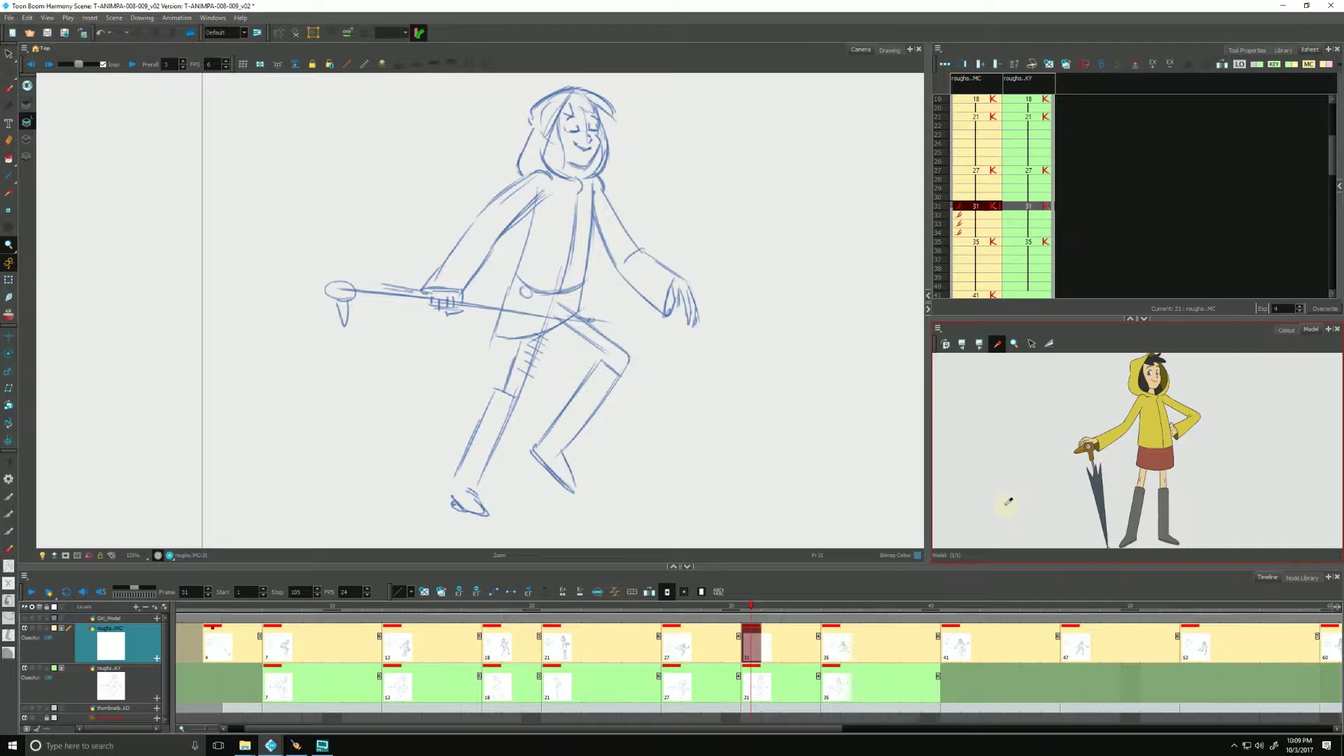
Toggle the Girl_Model layer on and off to view it beside the rough pose.
left_click(25, 619)
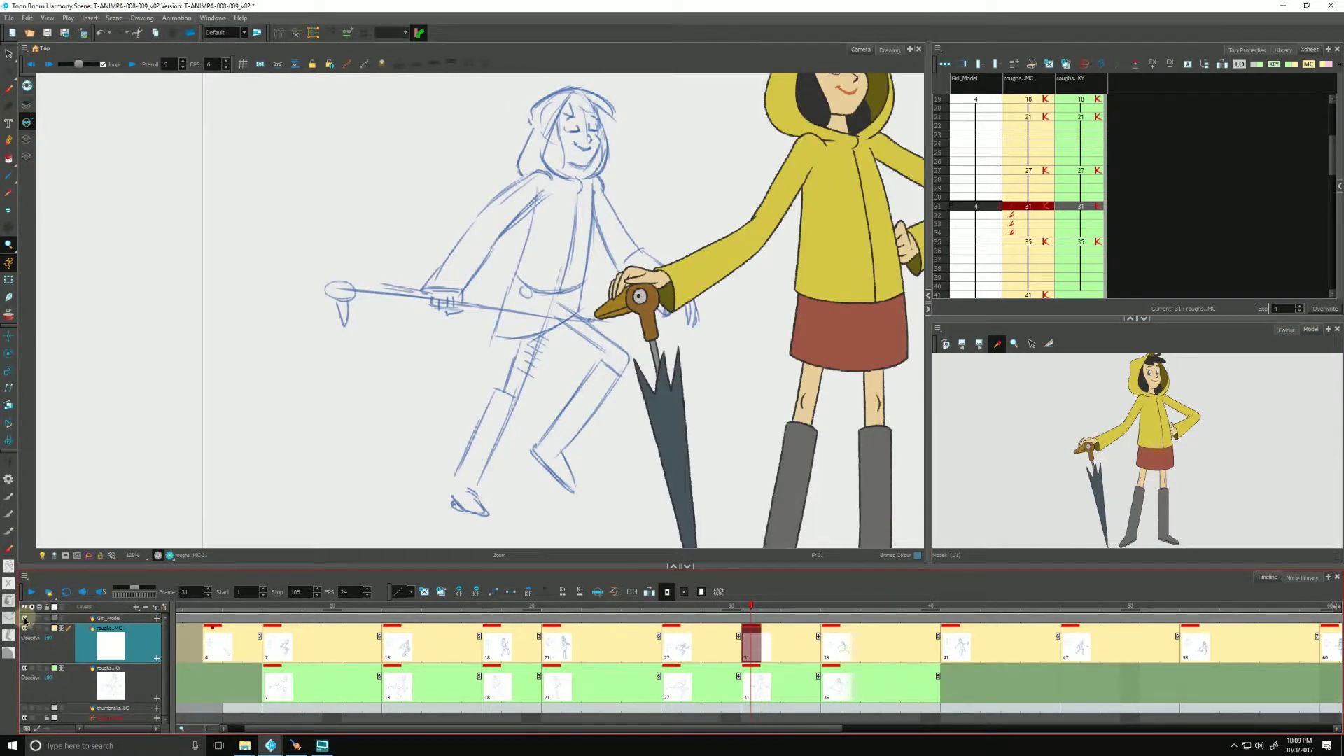
left_click(27, 619)
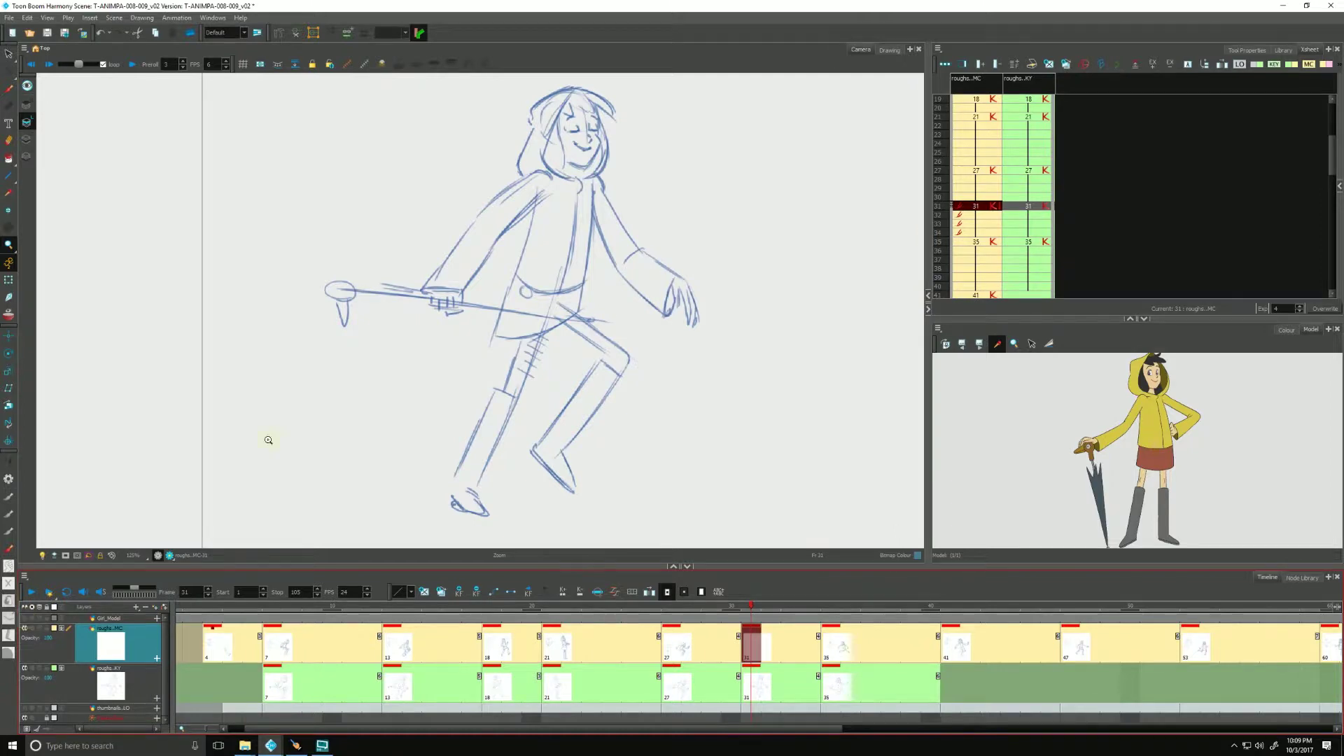
left_click_drag(267, 439, 256, 448)
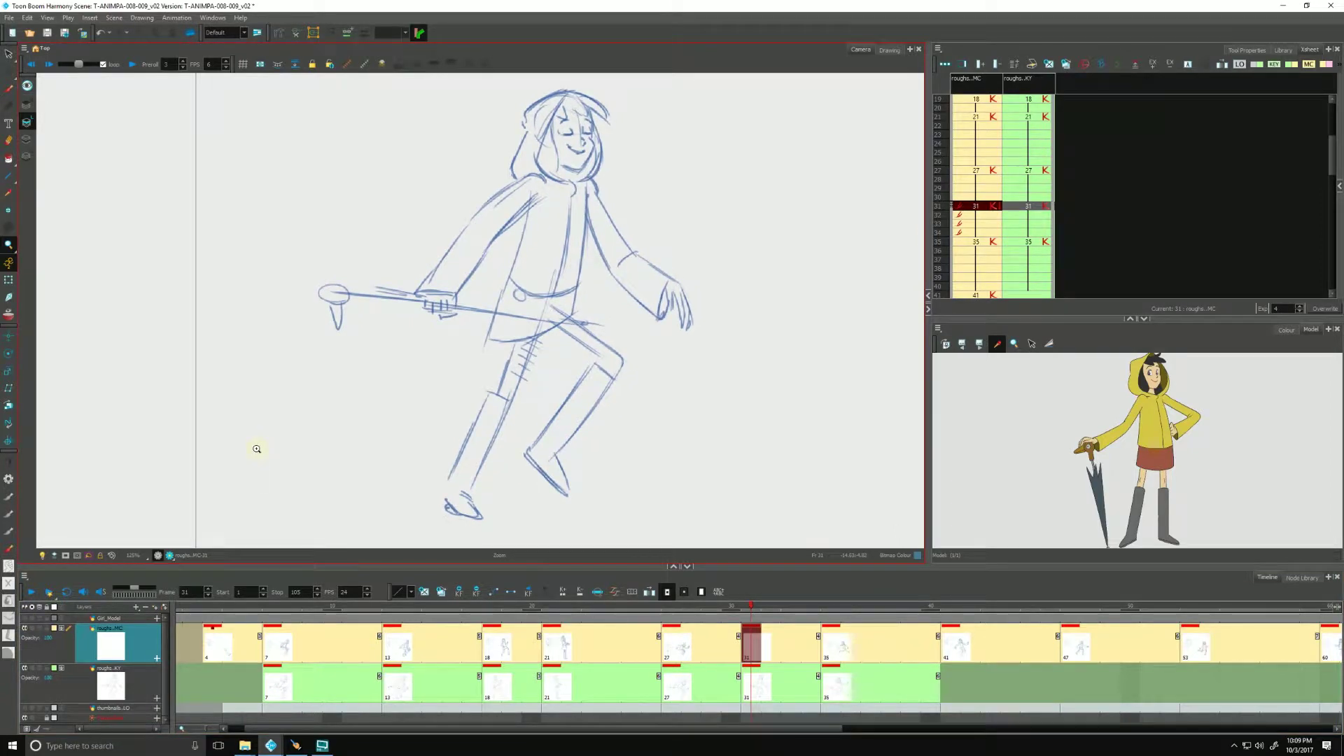
Turn on the light table in the camera view and choose the Brush tool.
left_click(43, 558)
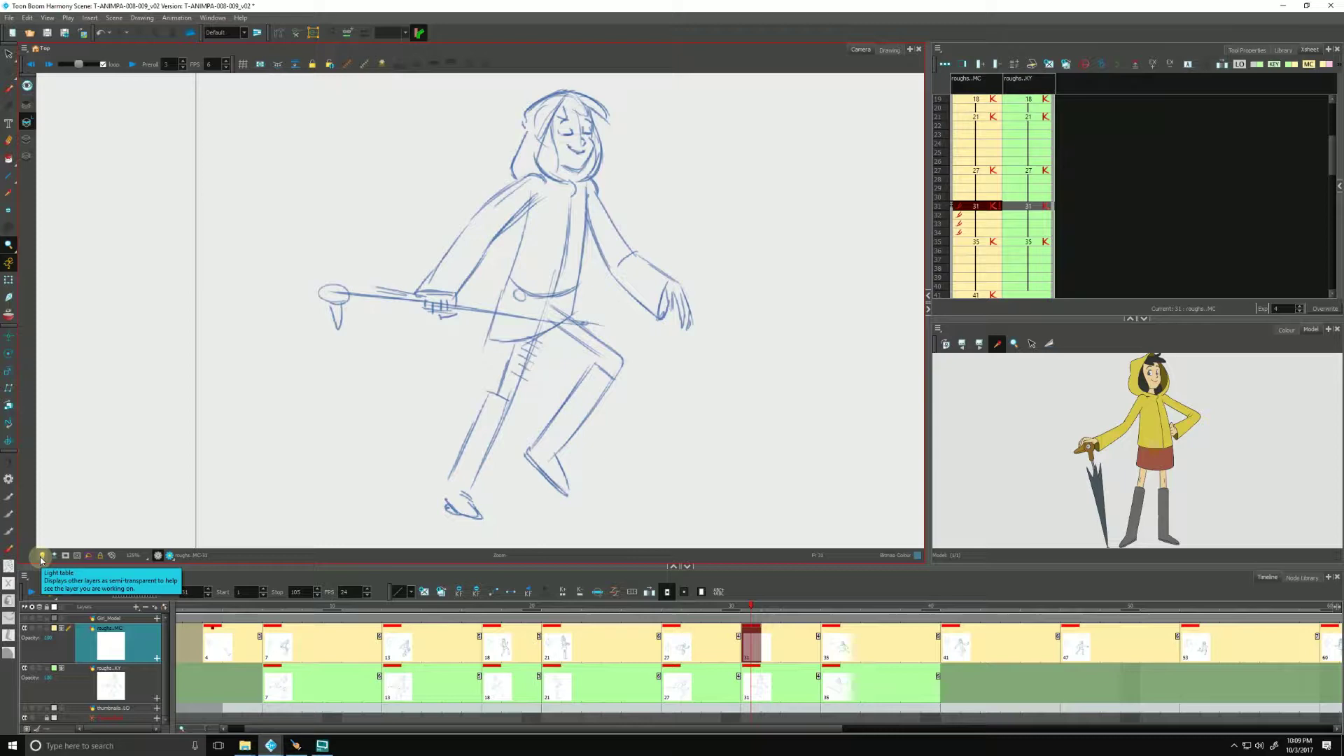
left_click(43, 557)
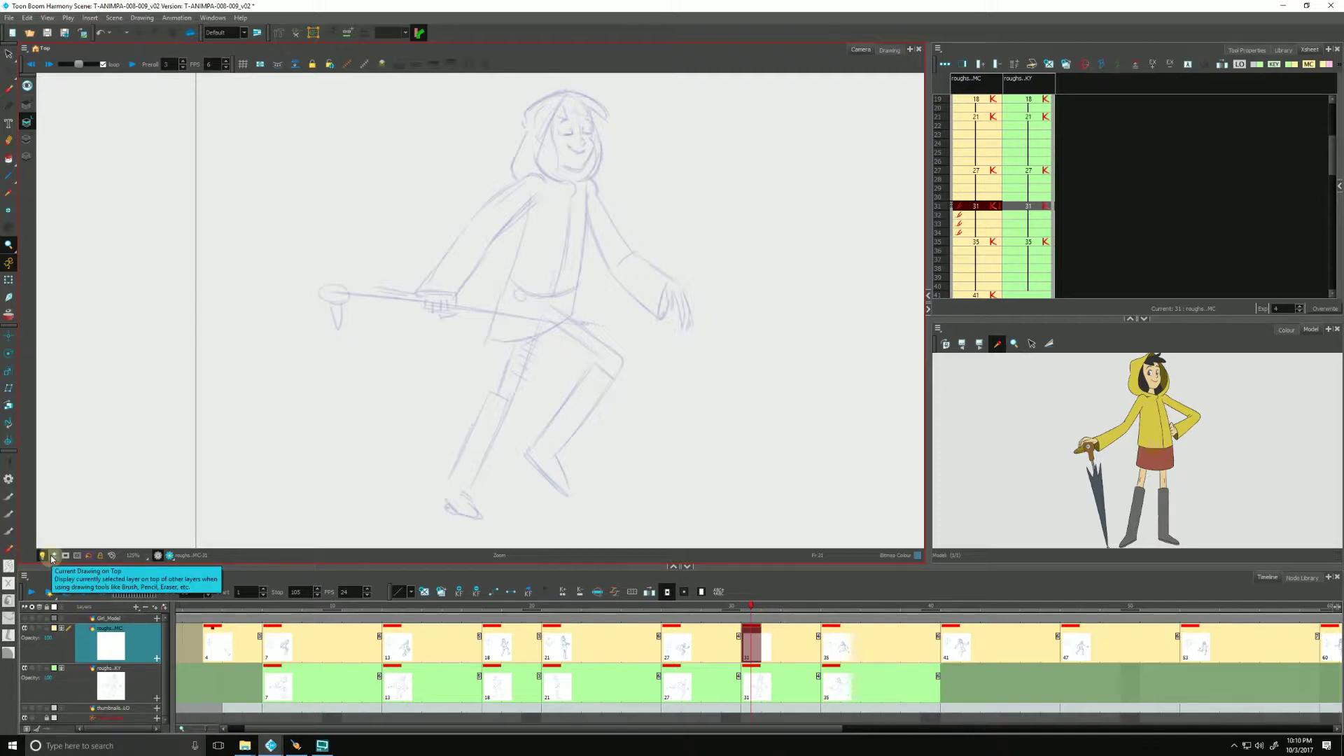
left_click(11, 89)
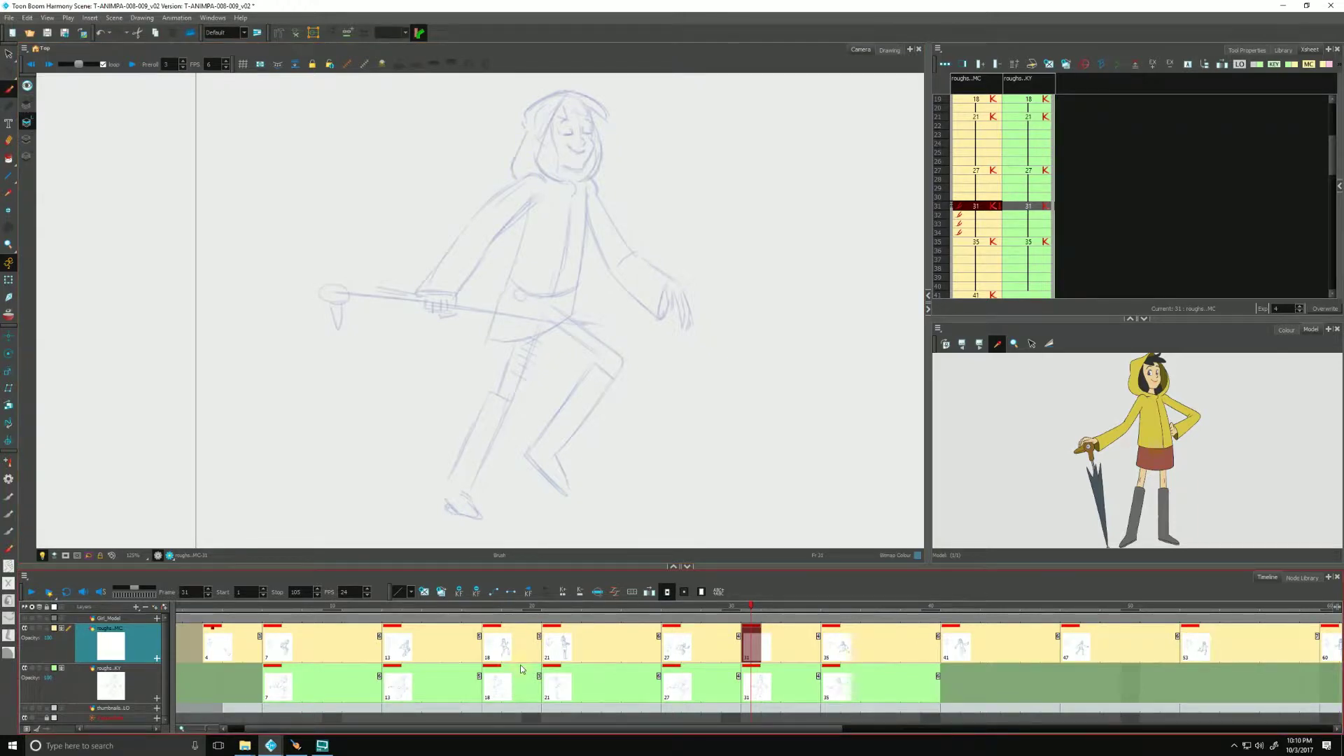
Collapse and re-expand the drawing thumbnails of the roughs_KY layer.
left_click(64, 670)
left_click(63, 670)
left_click(63, 672)
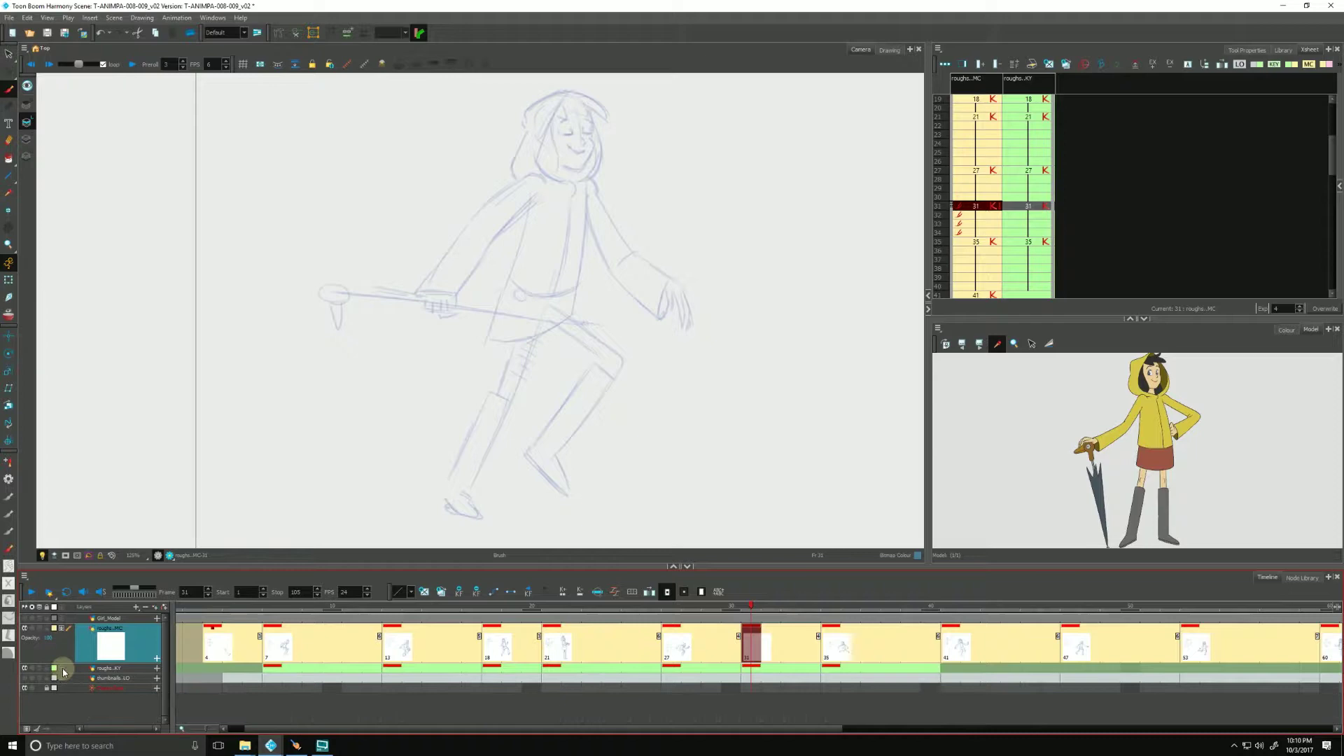
left_click(64, 671)
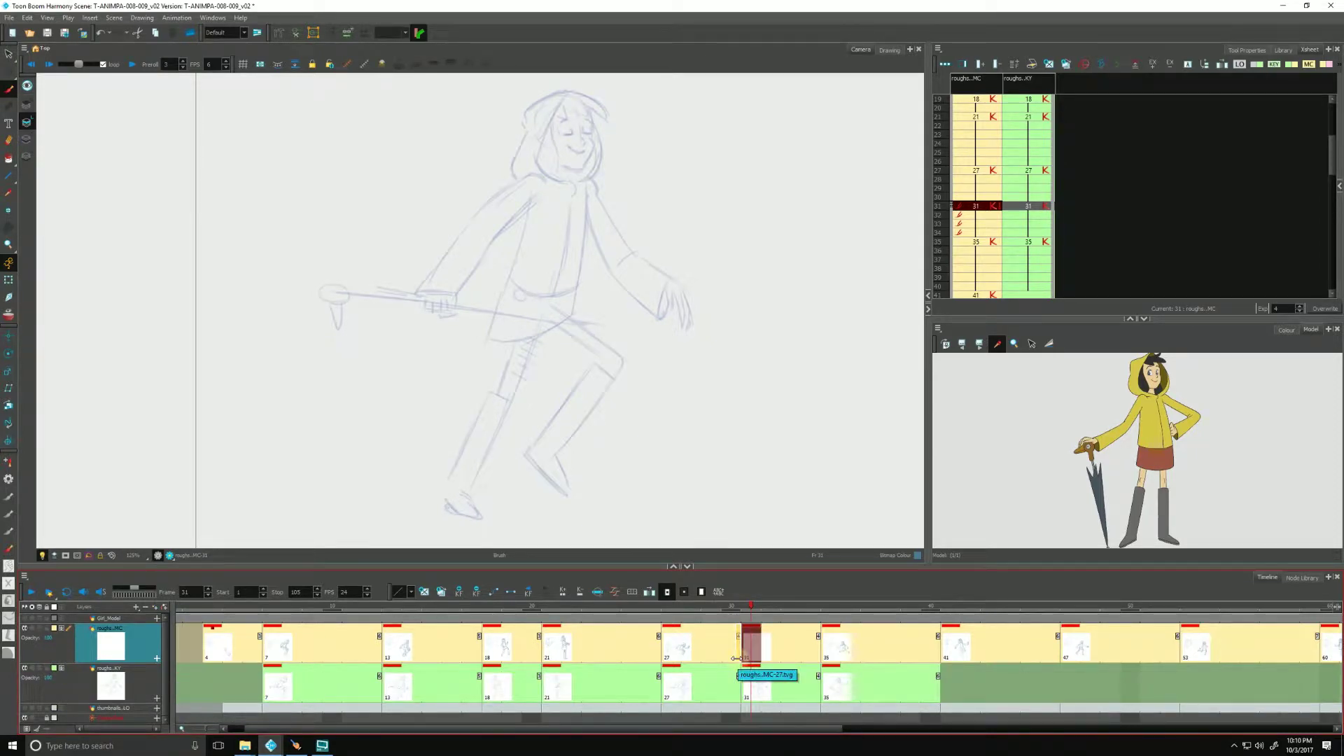
Trace the curved hood opening beside the face on frame 31 of roughs_MC and compare it with the preceding frame.
left_click(978, 208)
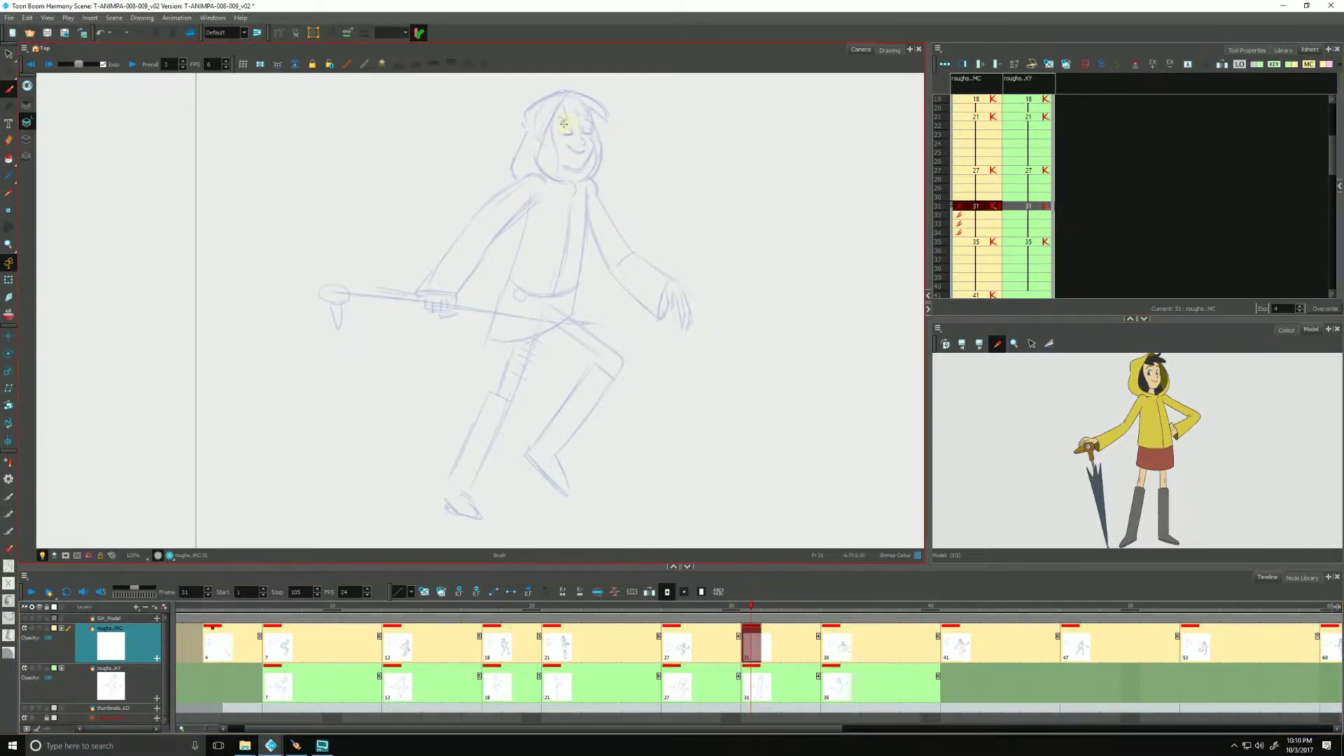
mouse_move(567, 91)
left_mouse_down()
mouse_move(540, 156)
mouse_move(564, 184)
left_mouse_up()
key("comma")
key("period")
key("comma")
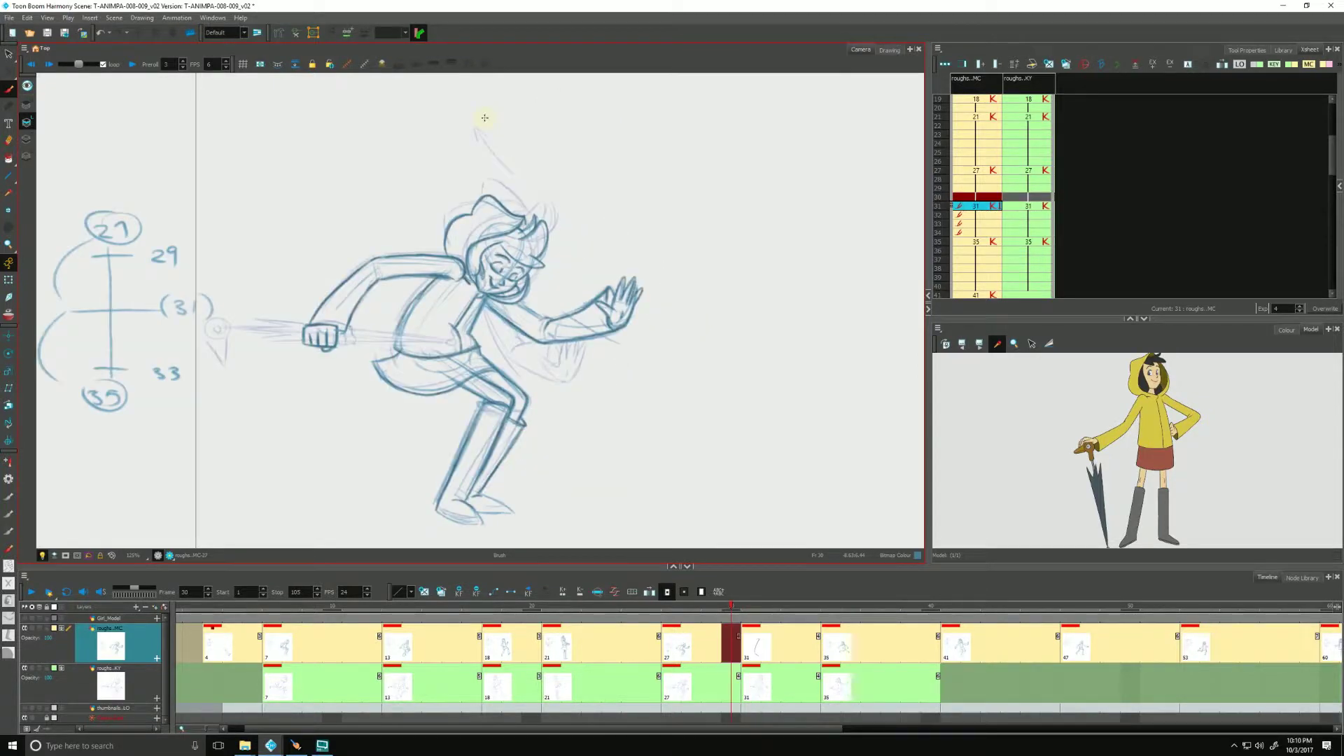
key("period")
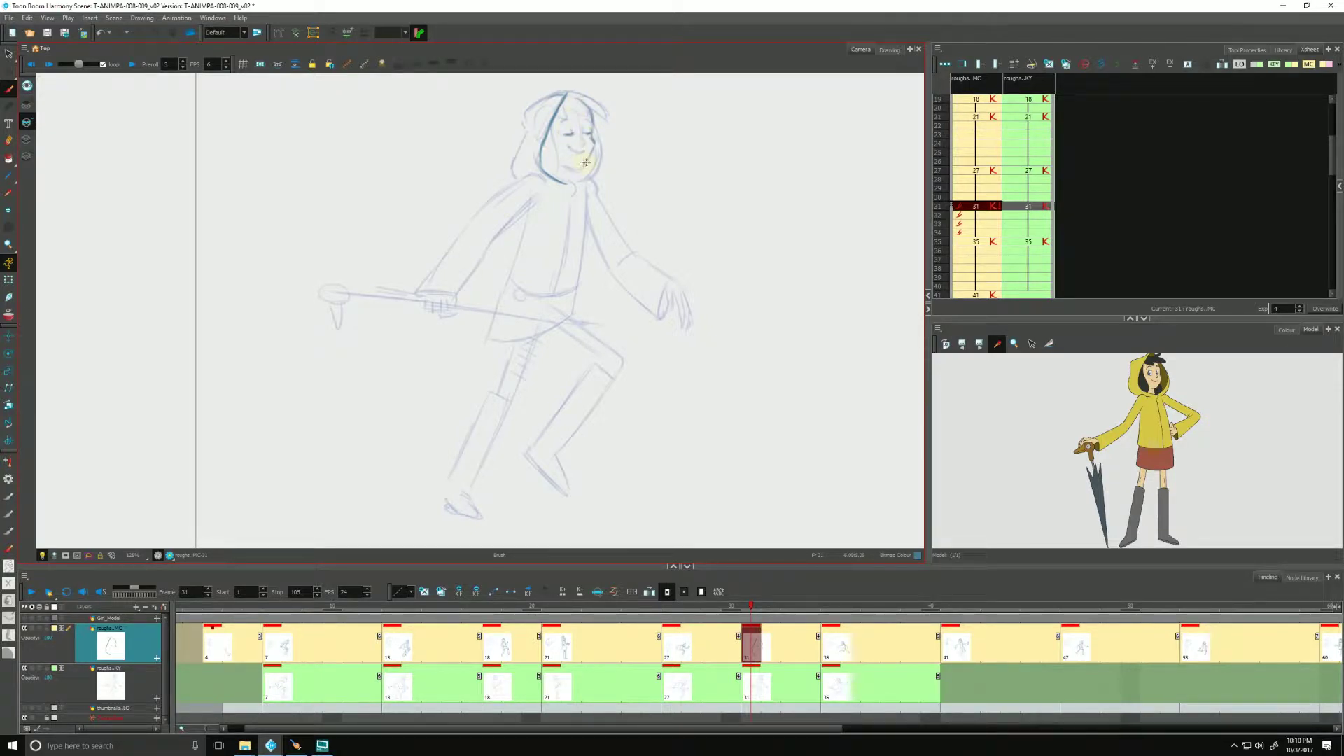
Trace the chin, the facial guide lines, the top of the hood and the hair beside the face on frame 31.
left_click_drag(581, 170, 561, 169)
left_click_drag(579, 112, 583, 135)
mouse_move(564, 90)
left_mouse_down()
mouse_move(539, 100)
mouse_move(537, 143)
left_mouse_up()
left_click_drag(558, 161, 551, 121)
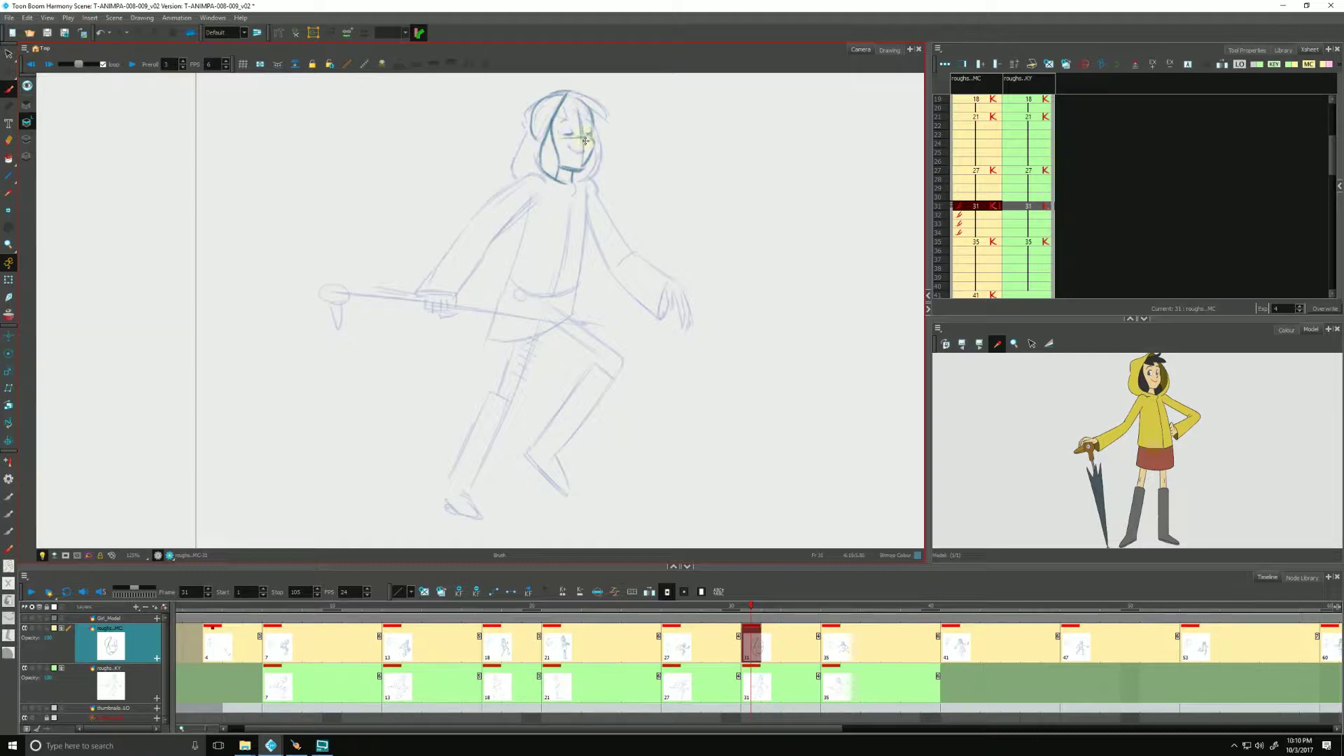
Trace the outer contours of the hood around the head, flipping to the preceding pose for reference.
key("comma")
key("period")
key("comma")
key("period")
left_click_drag(574, 186, 595, 173)
left_click_drag(590, 112, 594, 176)
left_click_drag(523, 129, 527, 126)
Flip repeatedly between the previous pose and frame 31 to check how the head moves.
key("comma")
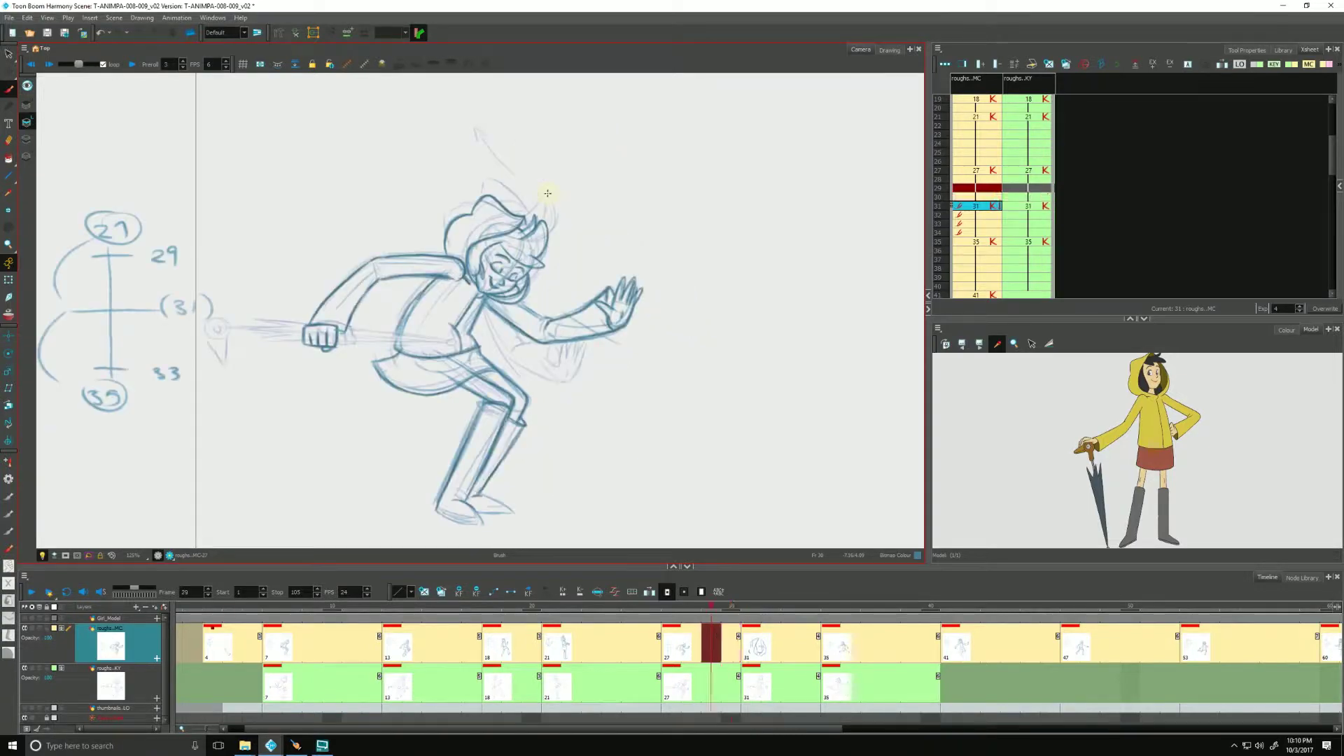
key("period")
key("comma")
key("period")
key("comma")
key("period")
key("comma")
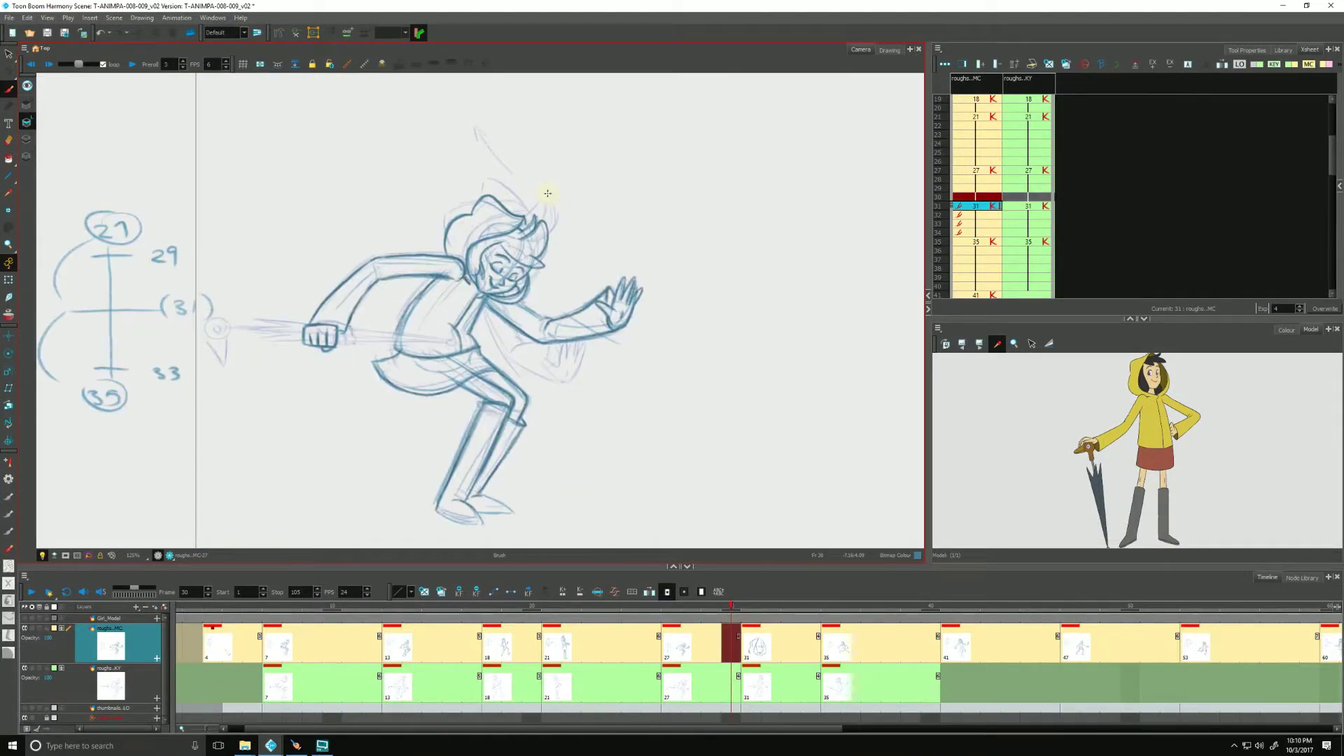
key("period")
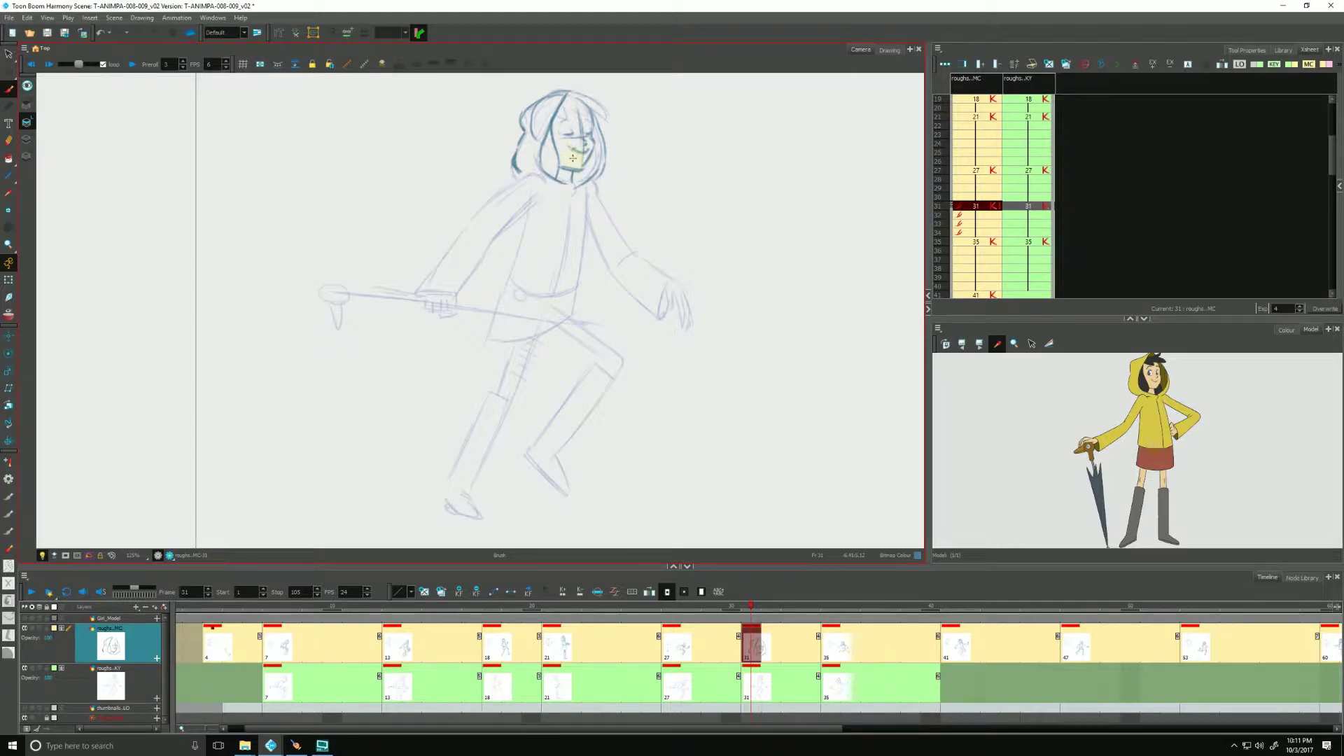
Send the roughs_MC drawing at frame 31 to the drawing desk and inspect it alone in the Drawing view.
left_click(975, 207)
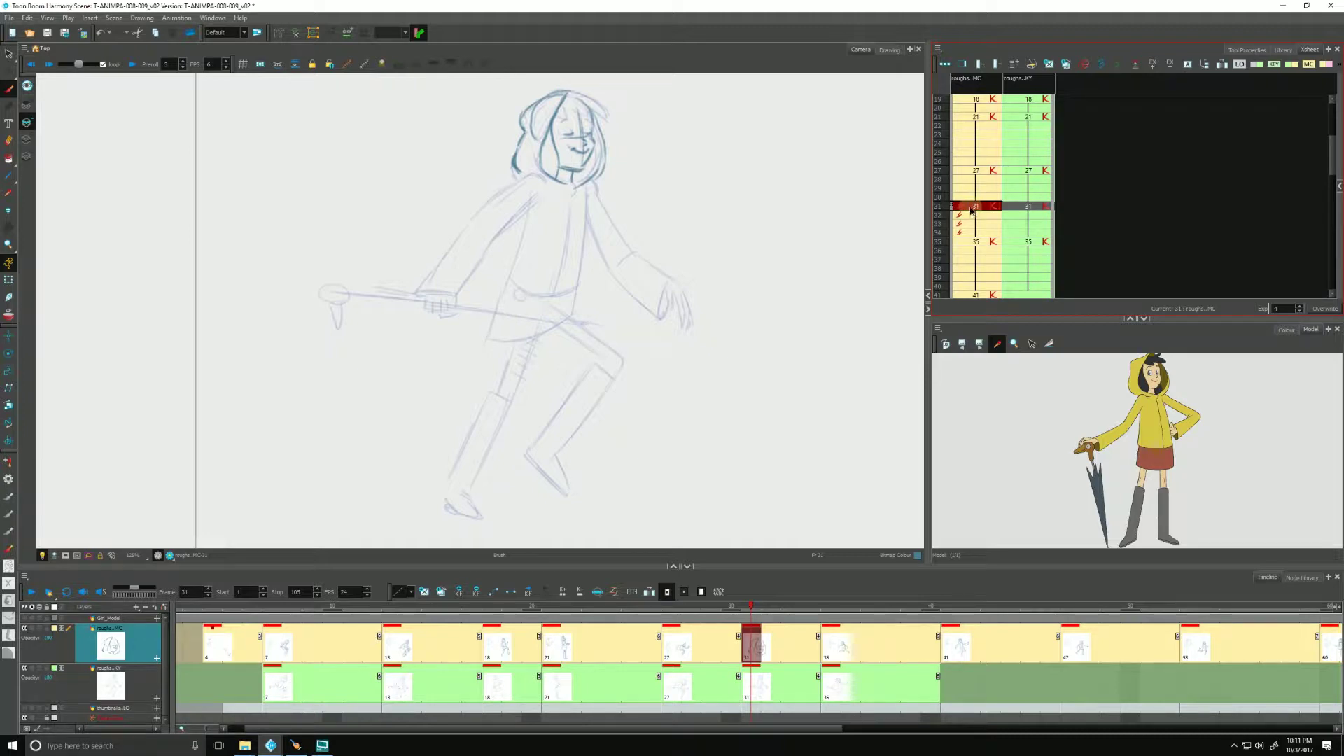
right_click(970, 210)
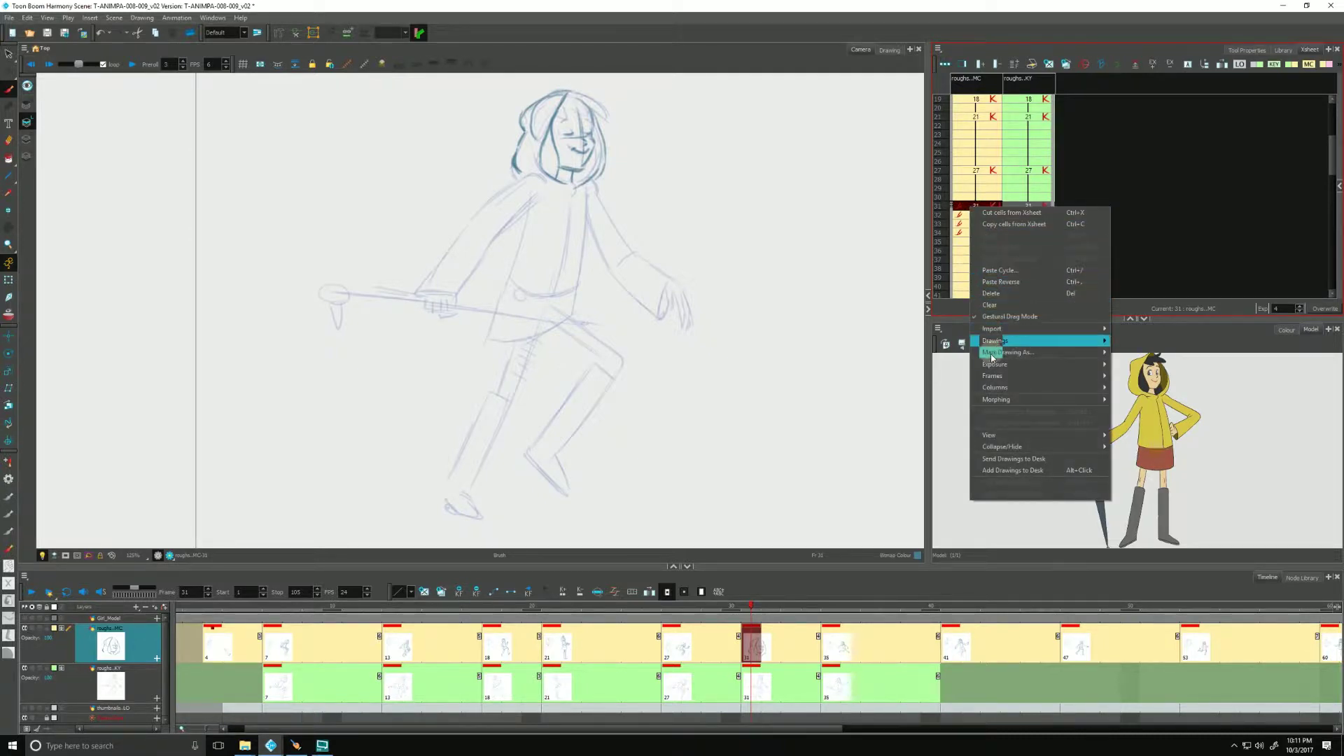
left_click(982, 459)
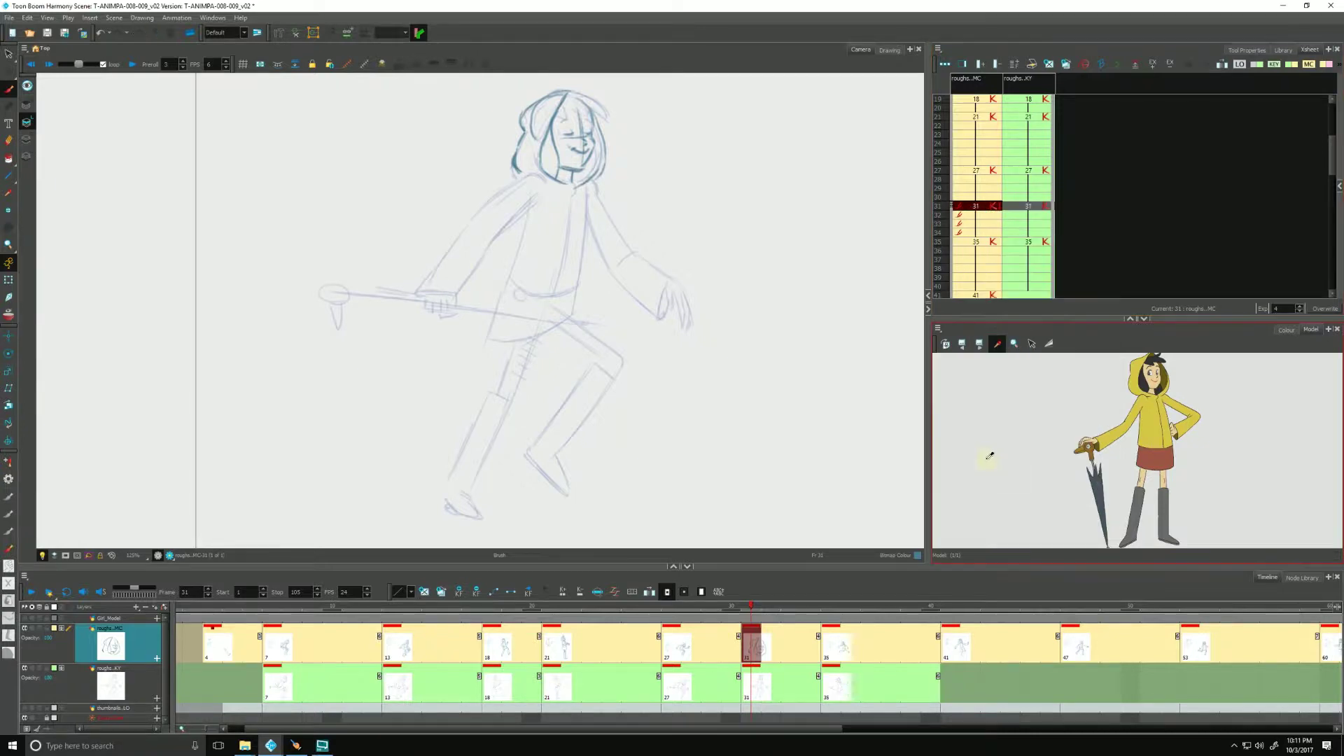
left_click(890, 51)
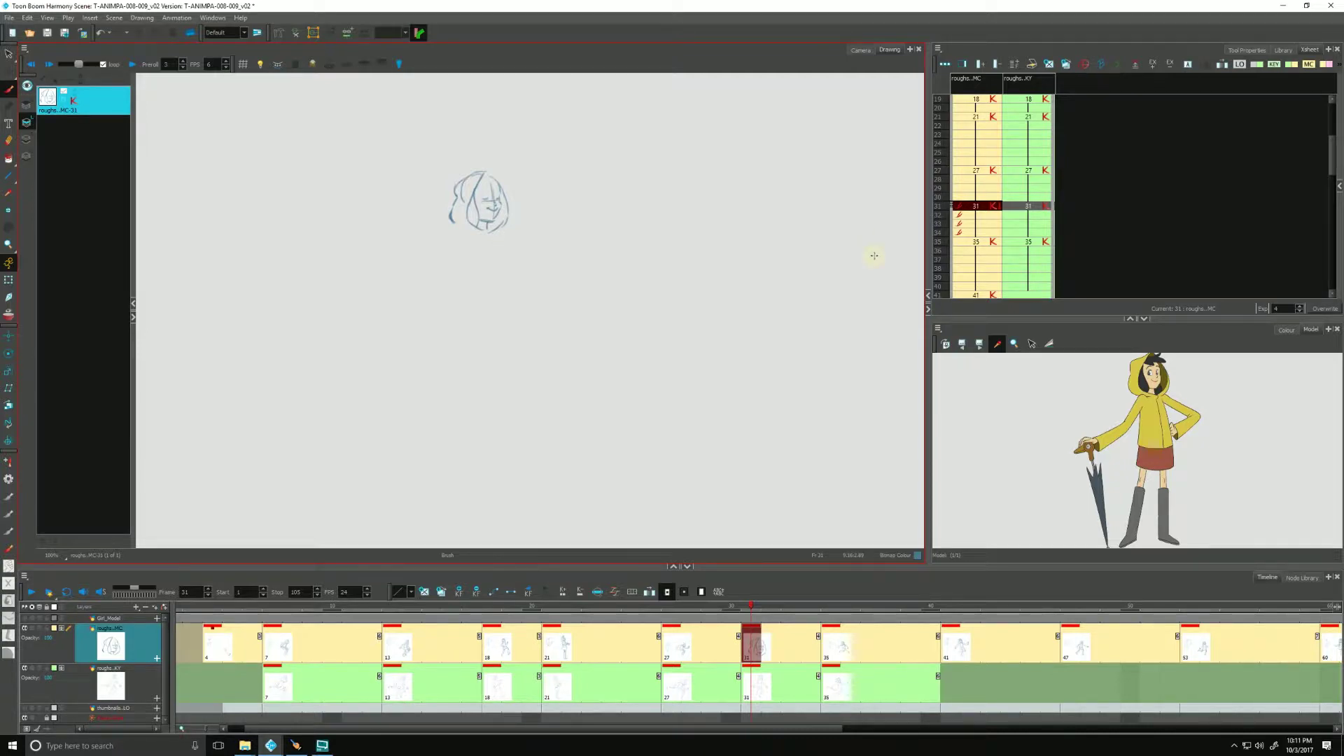
left_click(860, 50)
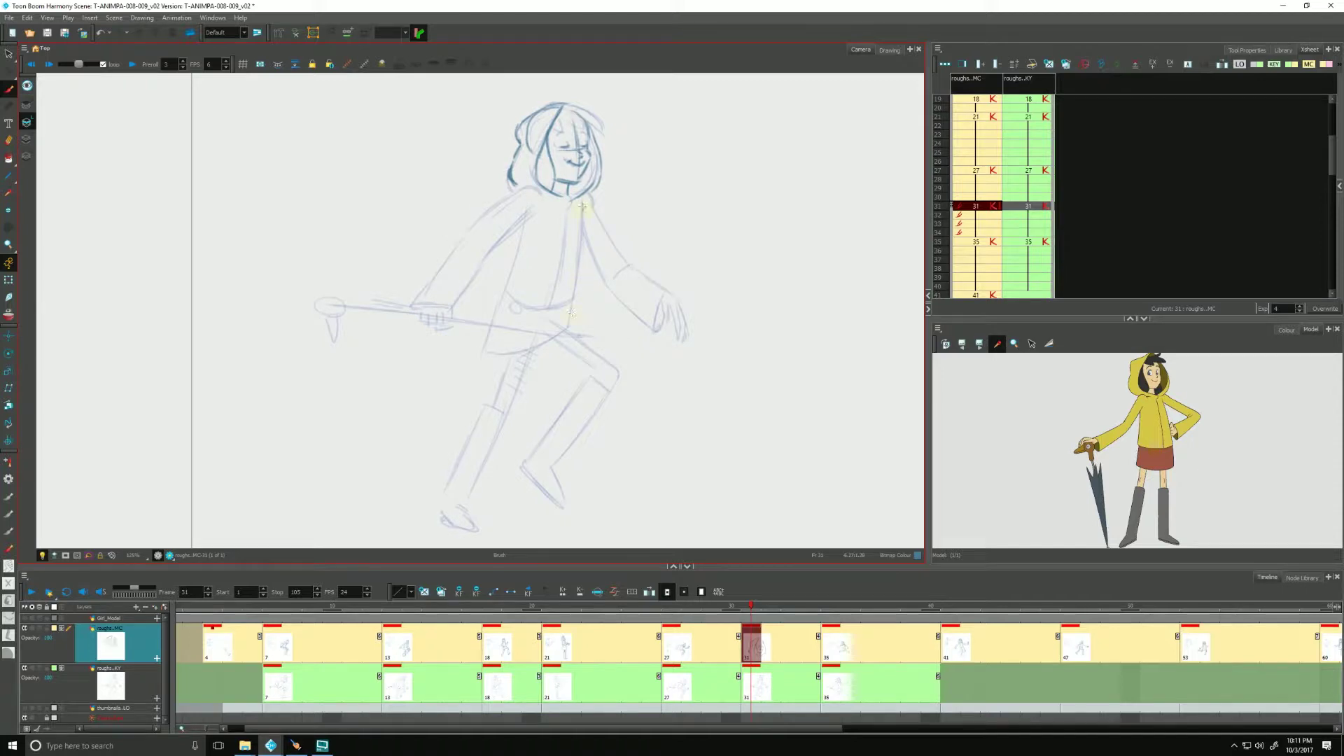
Trace the jacket's sides and hem and the skirt outline over the rough pose in the Camera view.
mouse_move(582, 210)
left_mouse_down()
mouse_move(574, 323)
mouse_move(572, 311)
left_mouse_up()
left_click_drag(525, 210, 492, 322)
mouse_move(573, 297)
left_mouse_down()
mouse_move(548, 305)
mouse_move(504, 287)
mouse_move(532, 303)
mouse_move(580, 297)
left_mouse_up()
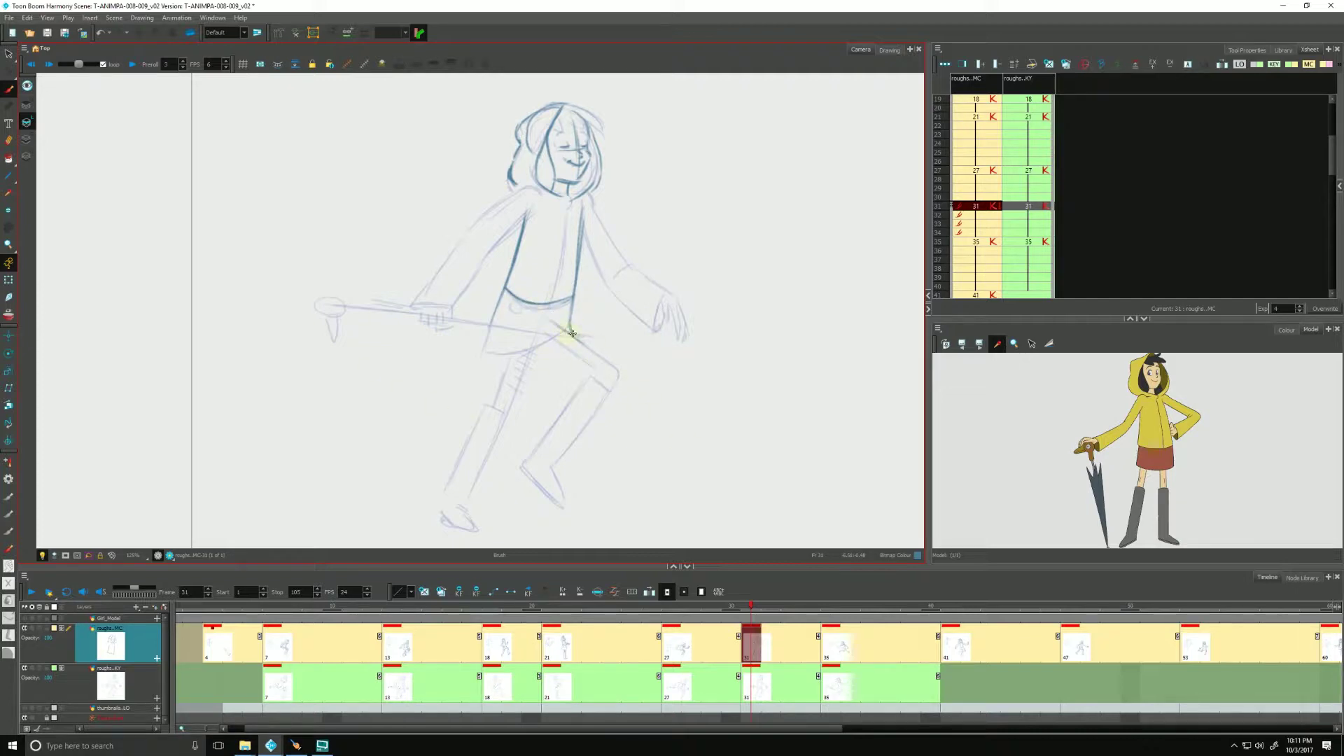
left_click_drag(574, 334, 480, 354)
left_click_drag(505, 290, 482, 353)
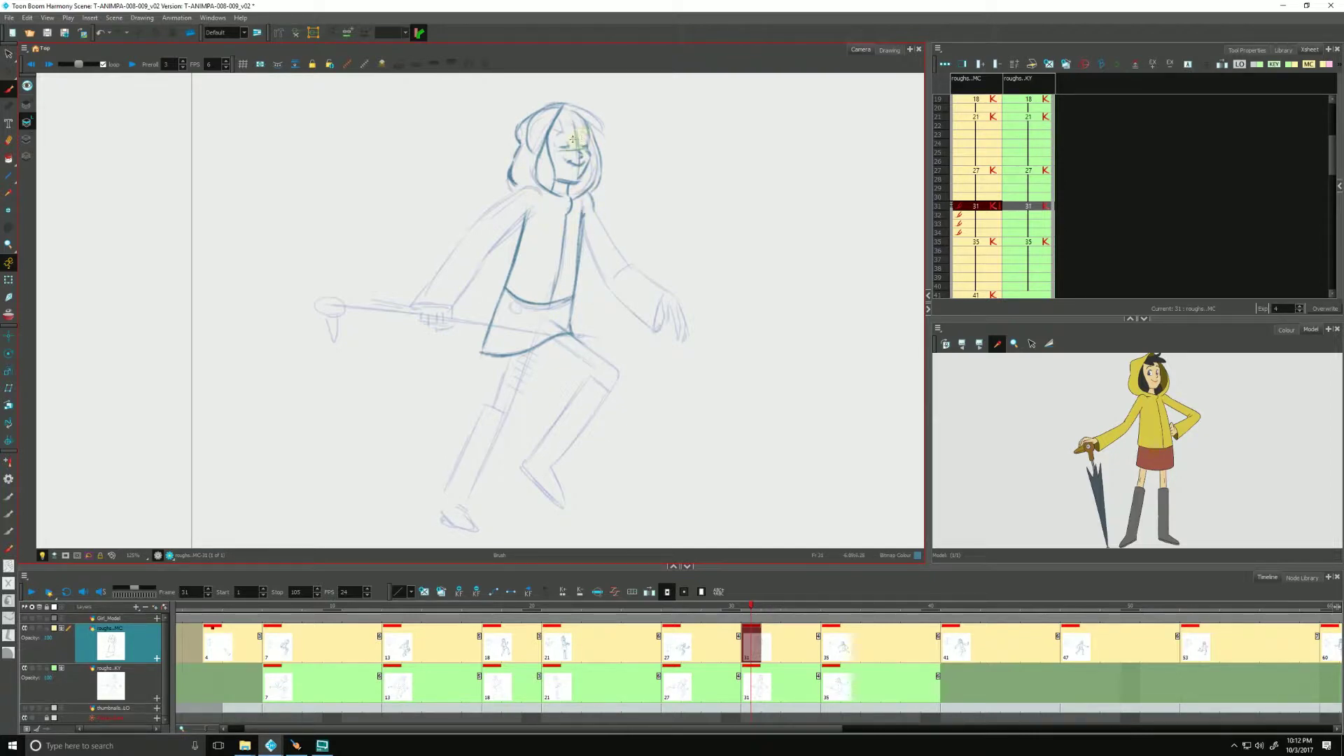
Trace the upper arm holding the umbrella, the raised thigh and the sole of the rear foot.
mouse_move(536, 191)
left_mouse_down()
mouse_move(483, 219)
mouse_move(506, 229)
mouse_move(536, 208)
mouse_move(491, 250)
left_mouse_up()
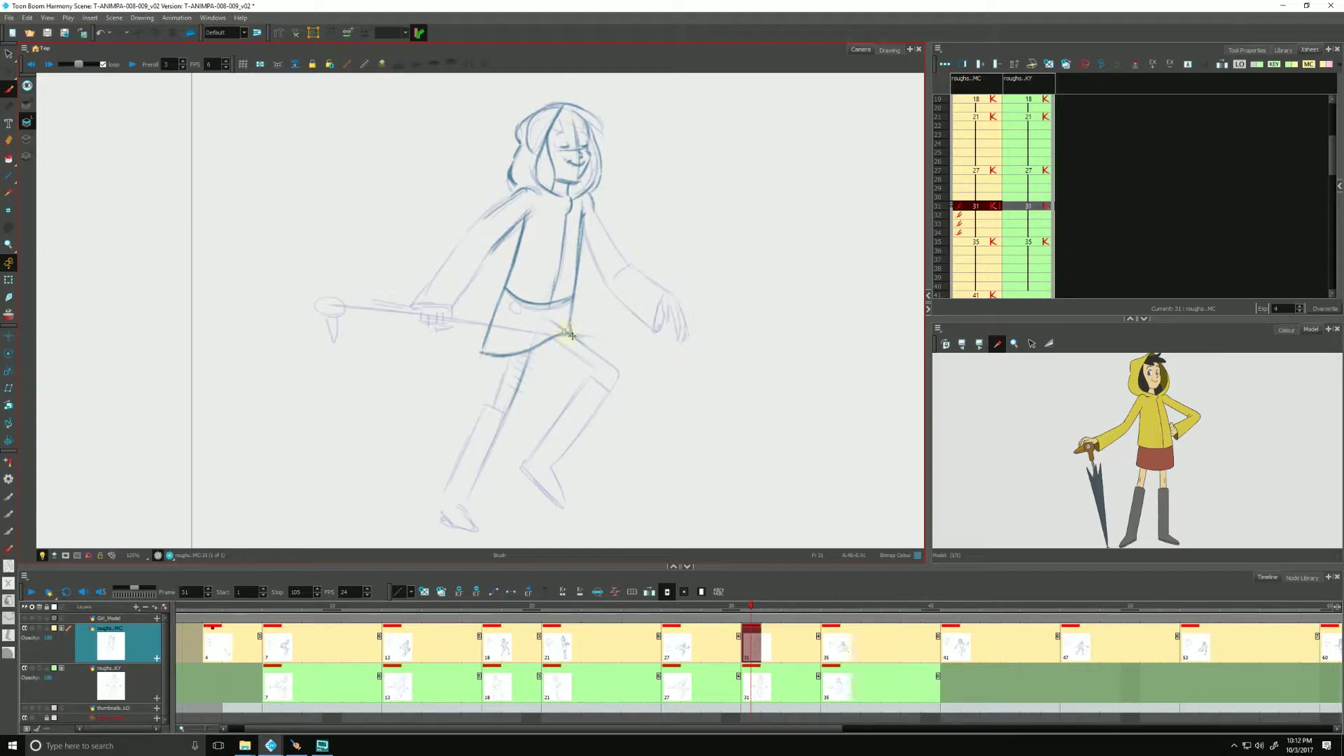
left_click_drag(573, 337, 619, 377)
left_click_drag(473, 525, 462, 529)
left_click_drag(515, 196, 460, 237)
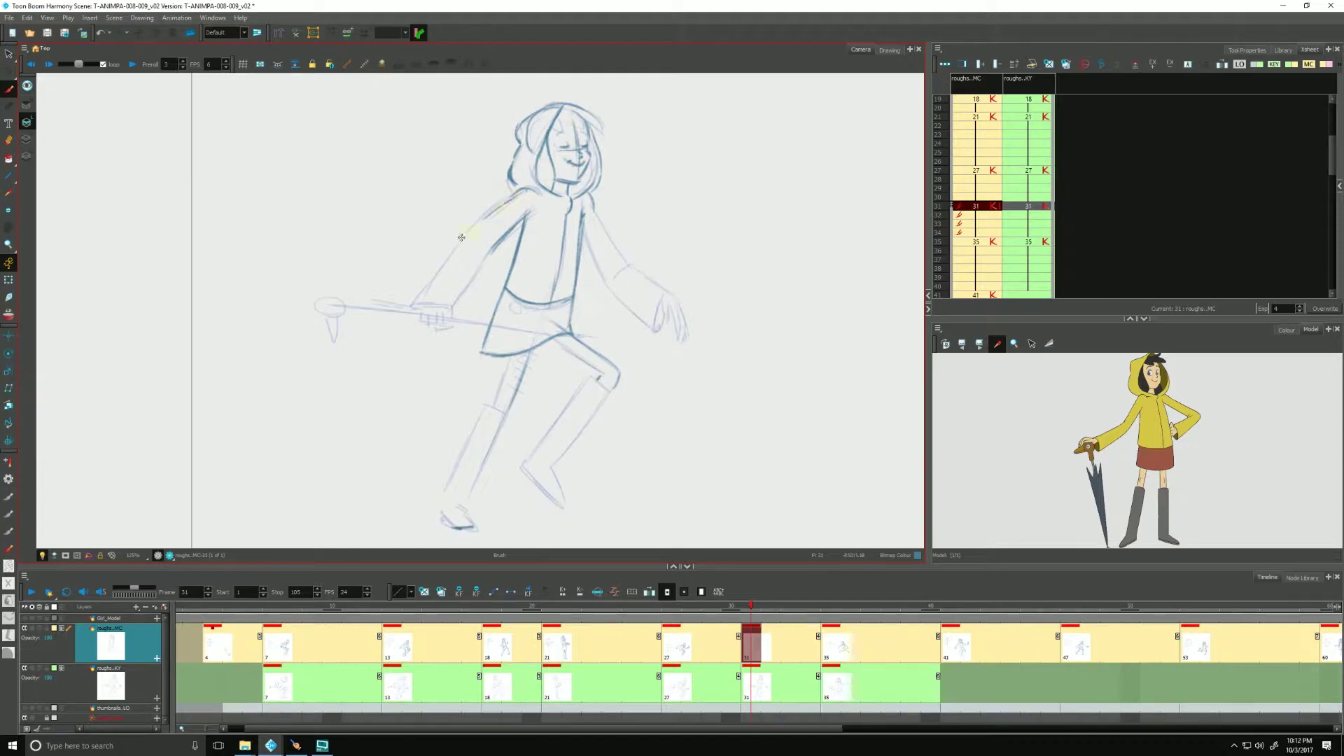
Show the Girl_Model layer and add its drawing to the desk in the Drawing view.
left_click(889, 51)
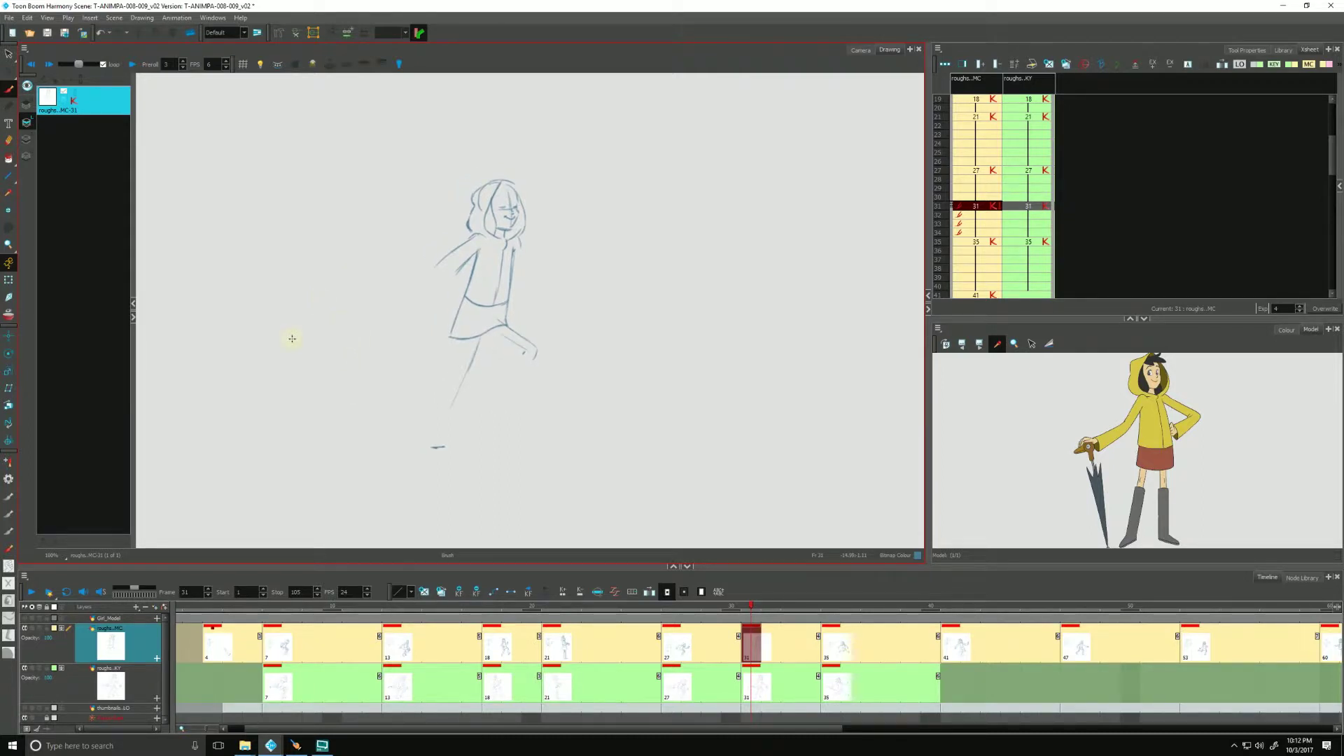
left_click(24, 618)
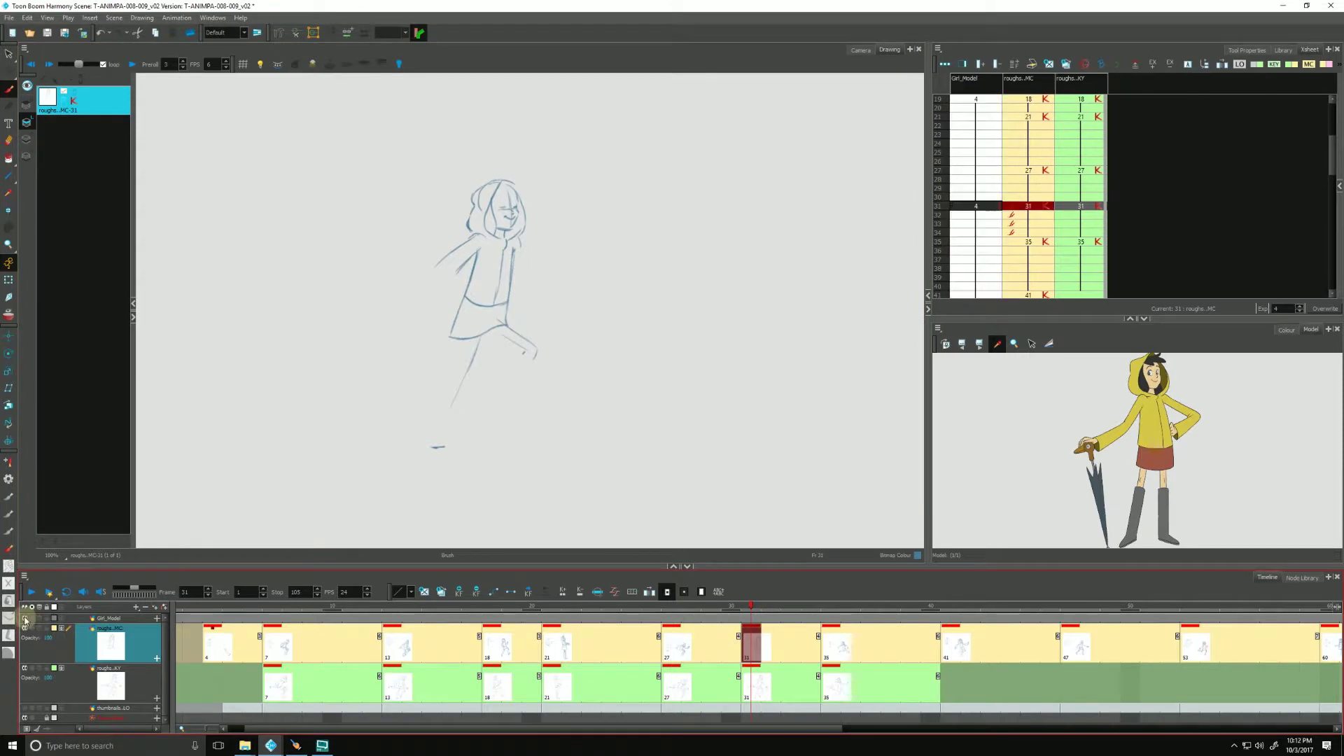
left_click(972, 207)
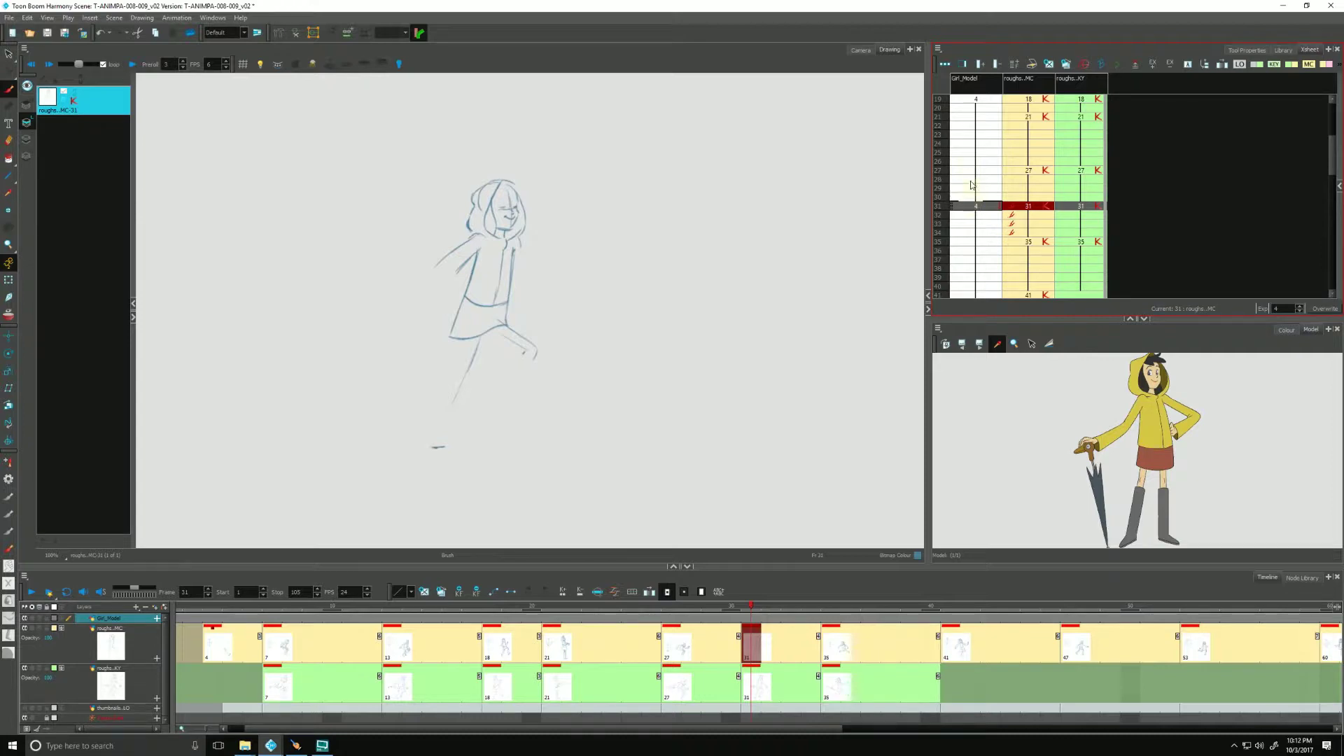
left_click(975, 81)
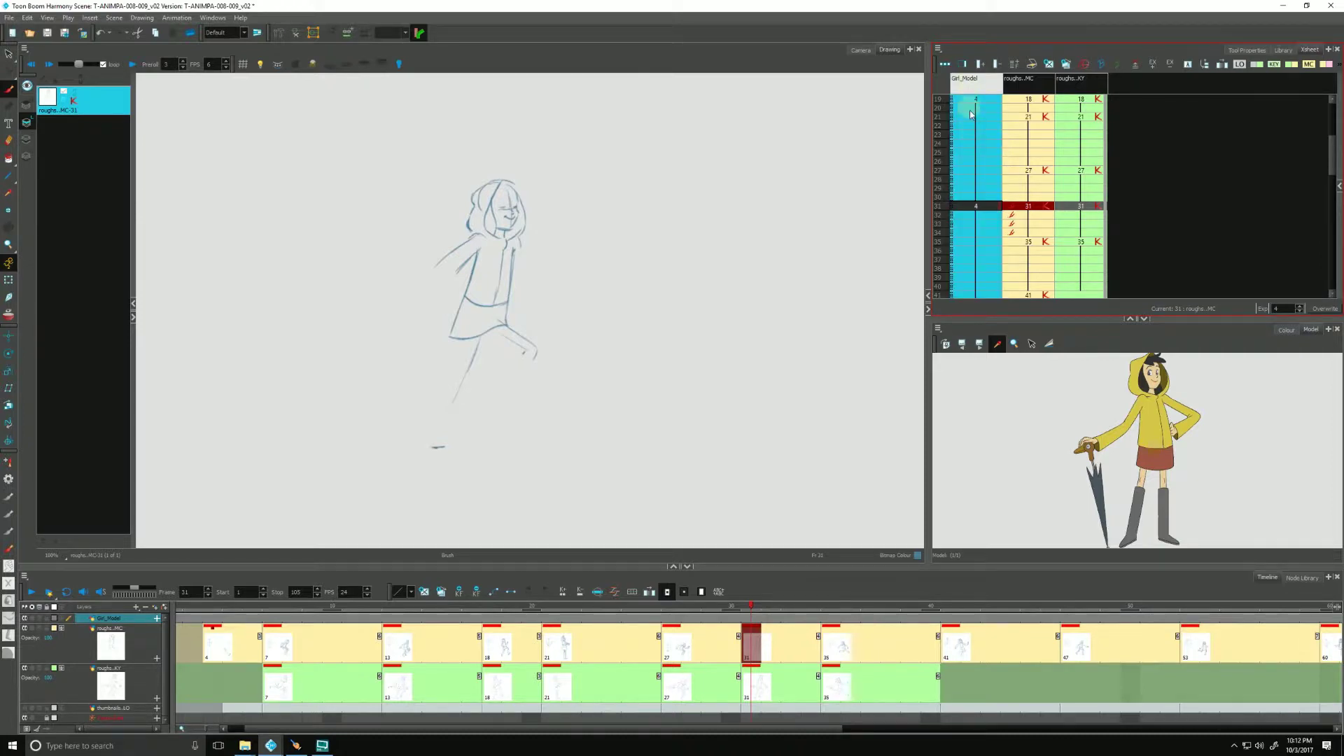
right_click(973, 208)
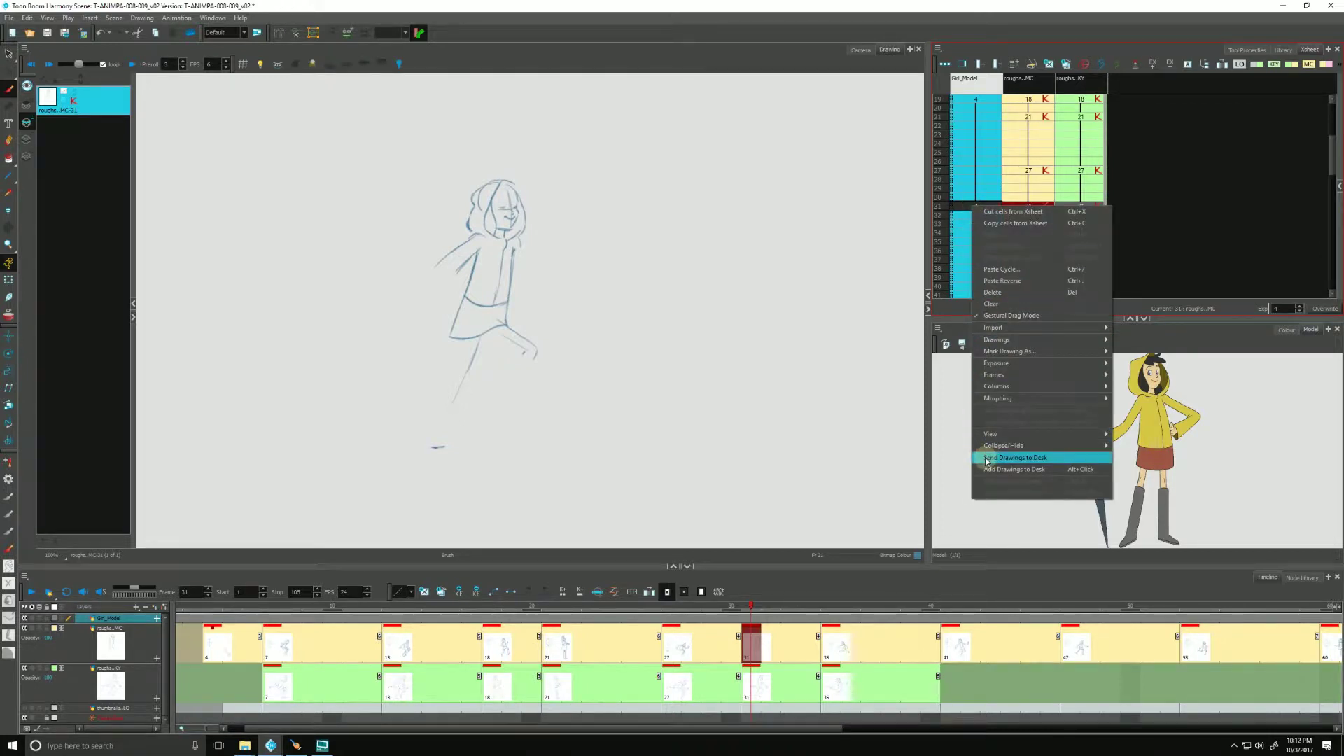
left_click(958, 49)
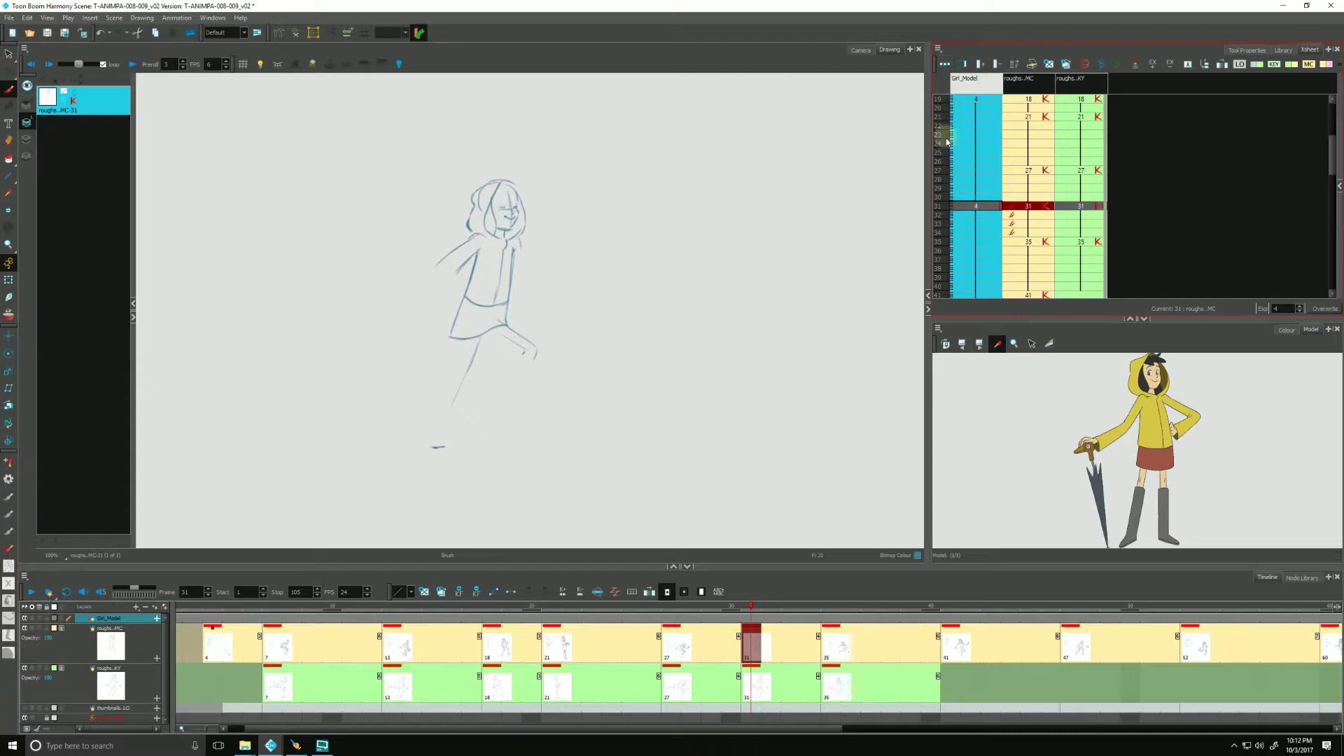
left_click(969, 208)
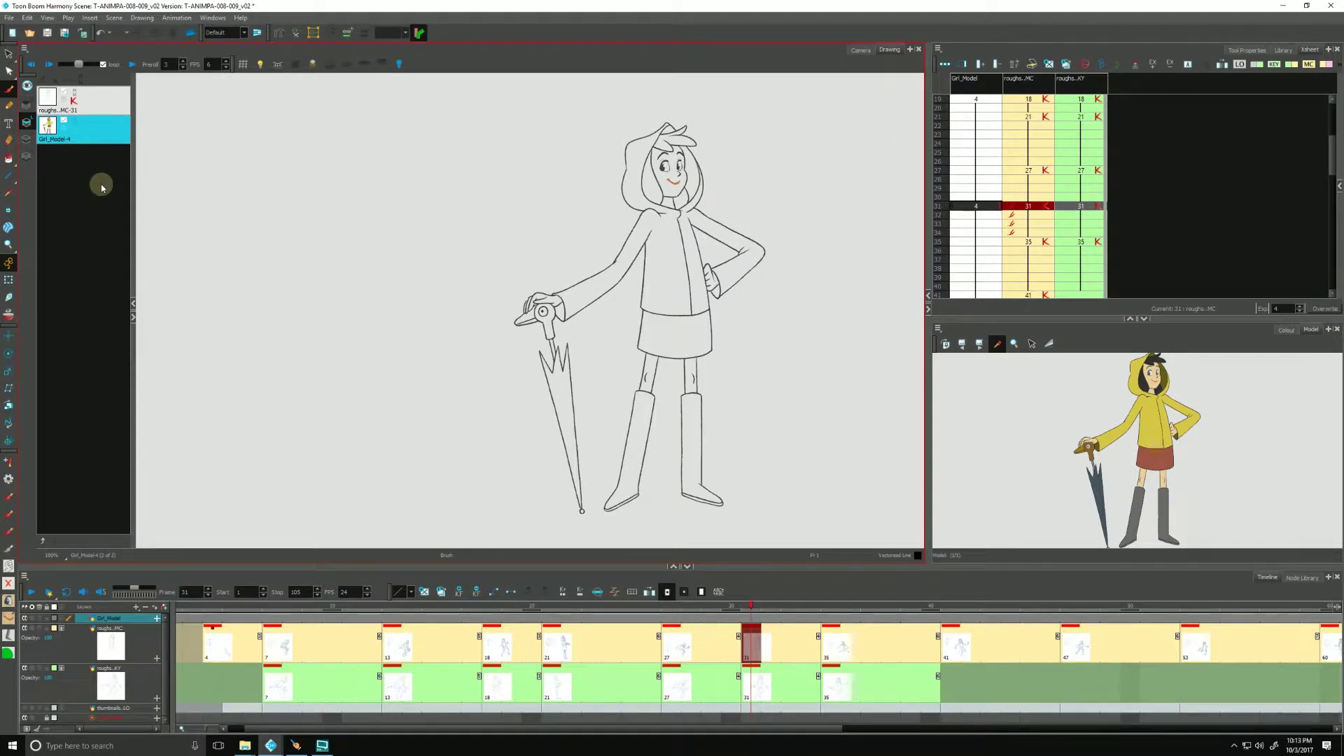
Flip between the roughs_MC and Girl_Model drawings on the desk, and try moving Girl_Model up and down in the stack.
left_click(89, 112)
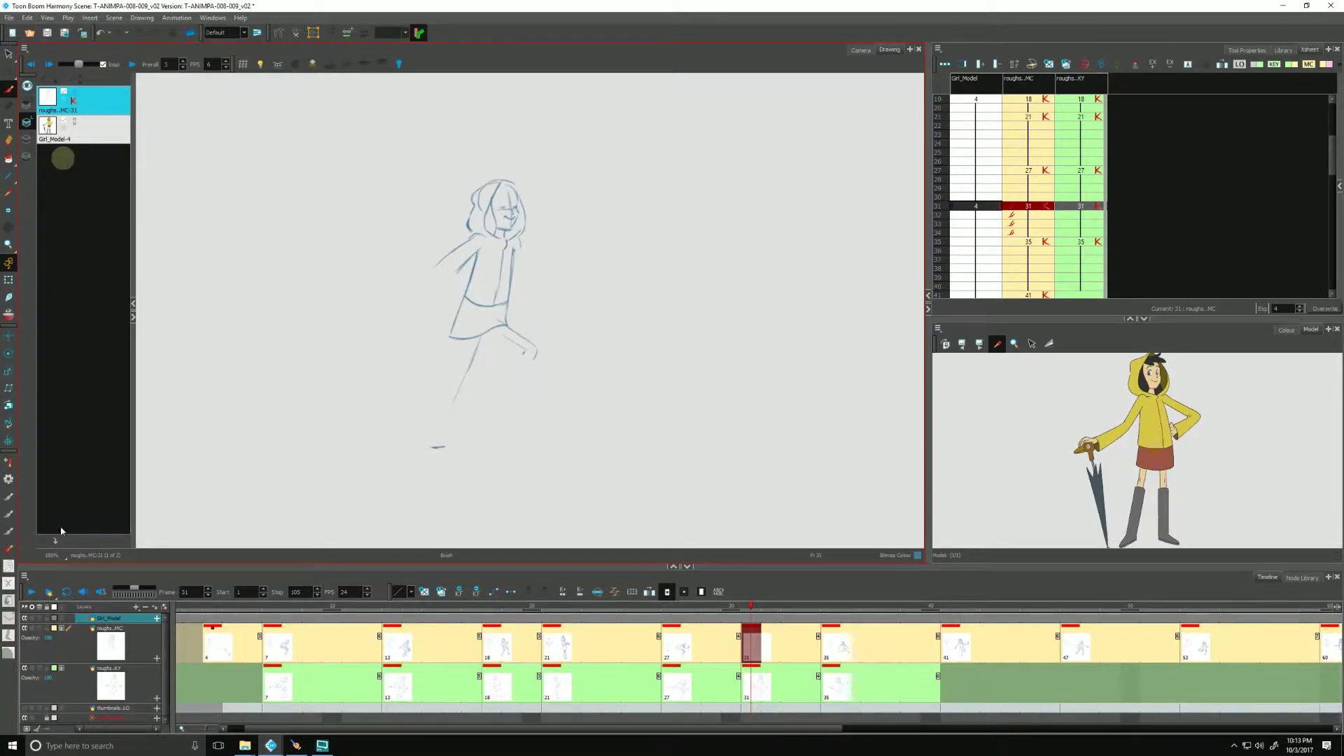
left_click(89, 136)
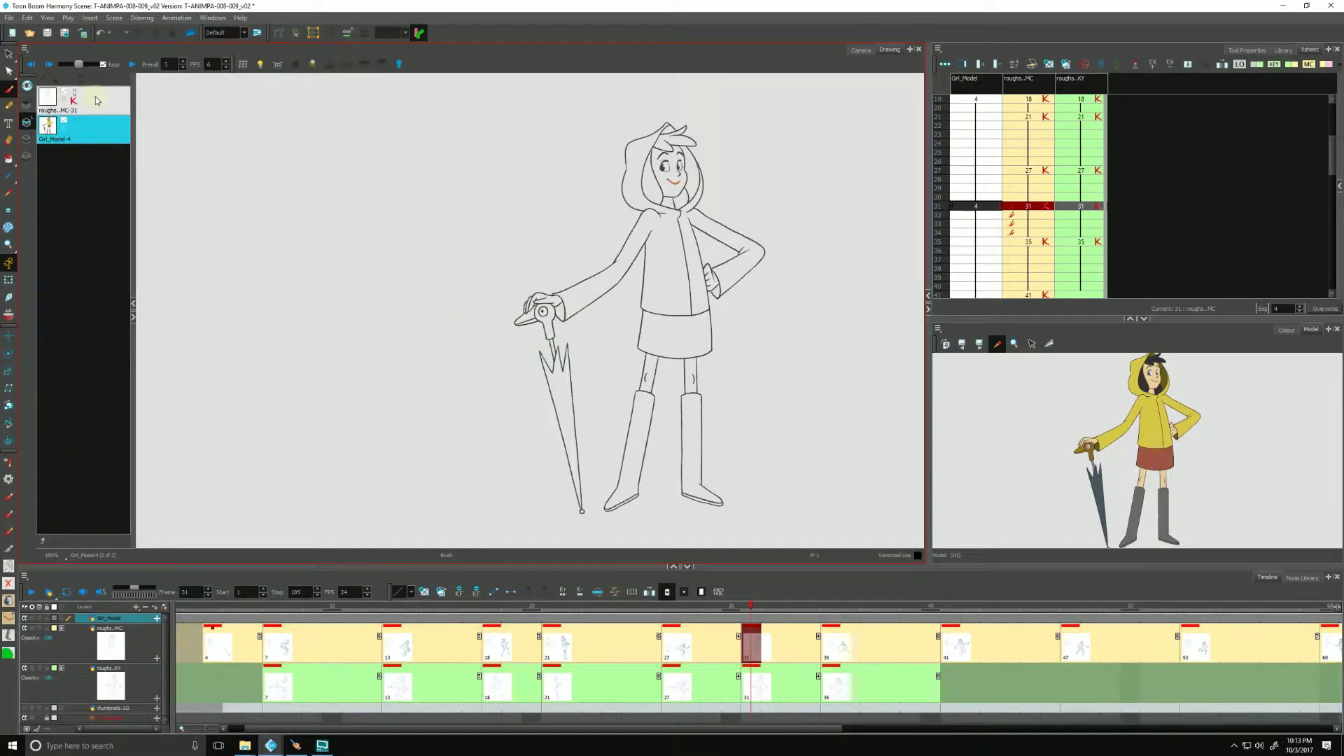
left_click(42, 542)
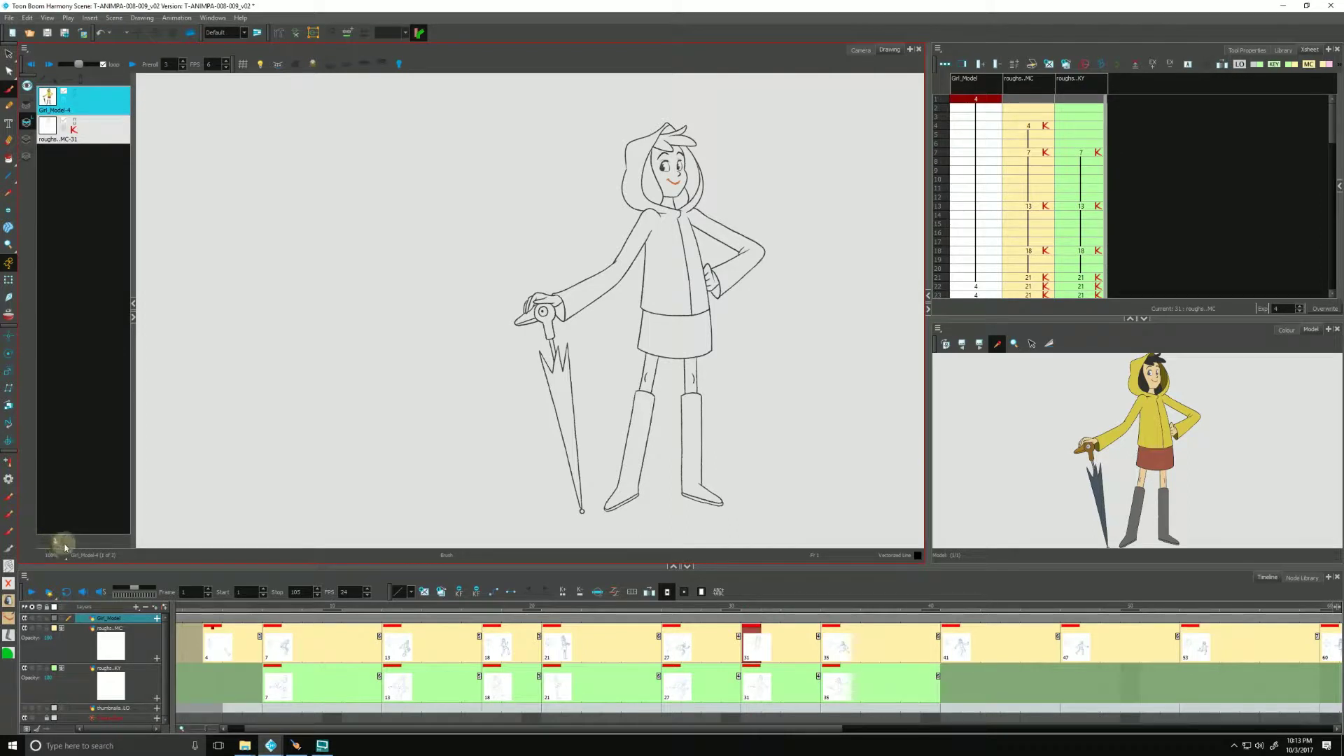
left_click(42, 542)
left_click(46, 541)
left_click(54, 541)
left_click(43, 540)
left_click(53, 539)
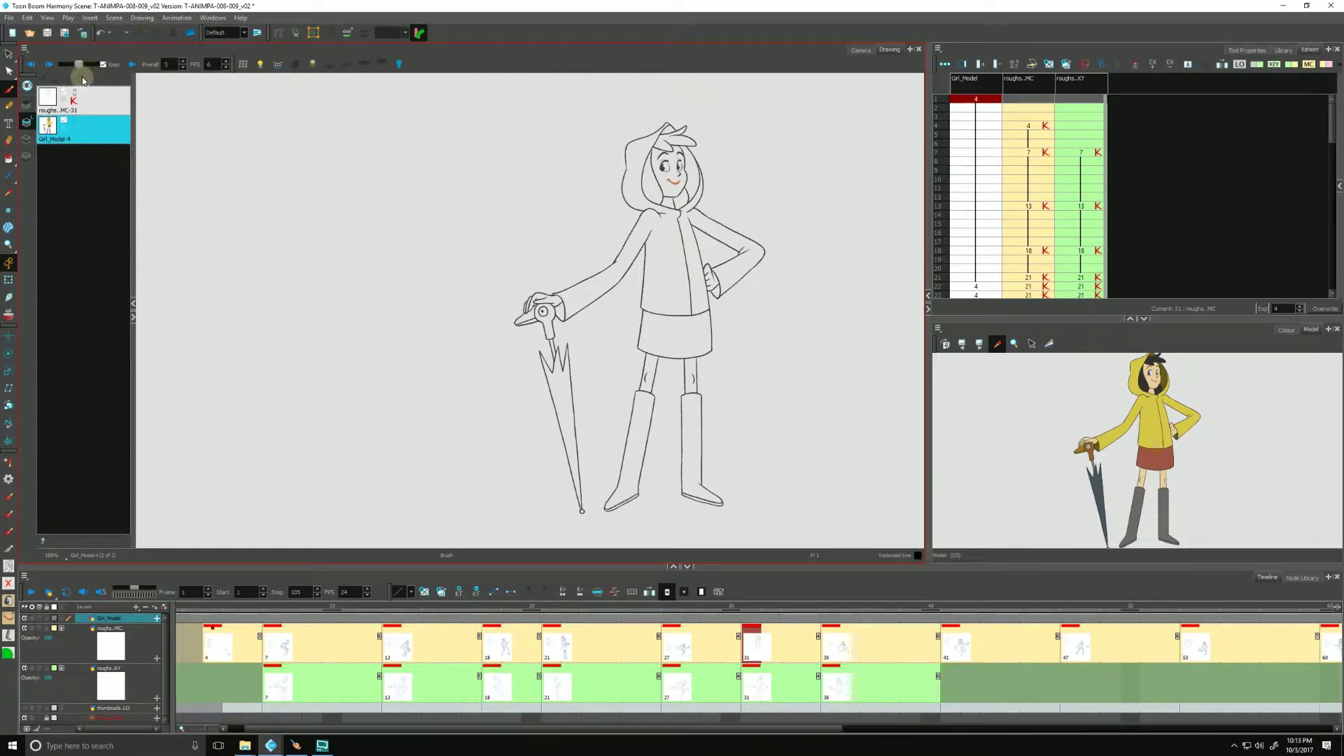
Enable Shift and Trace for the desk drawings and show the peg manipulator for Girl_Model.
left_click(9, 317)
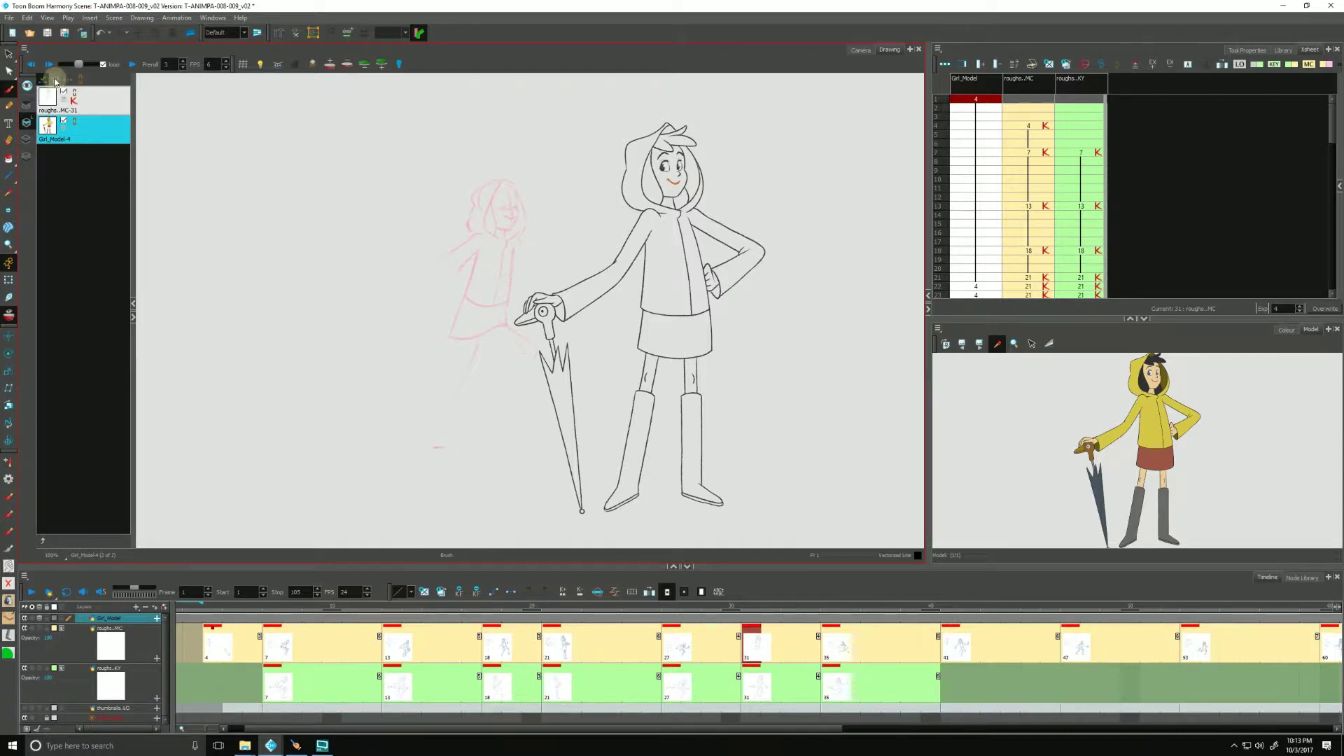
left_click(55, 77)
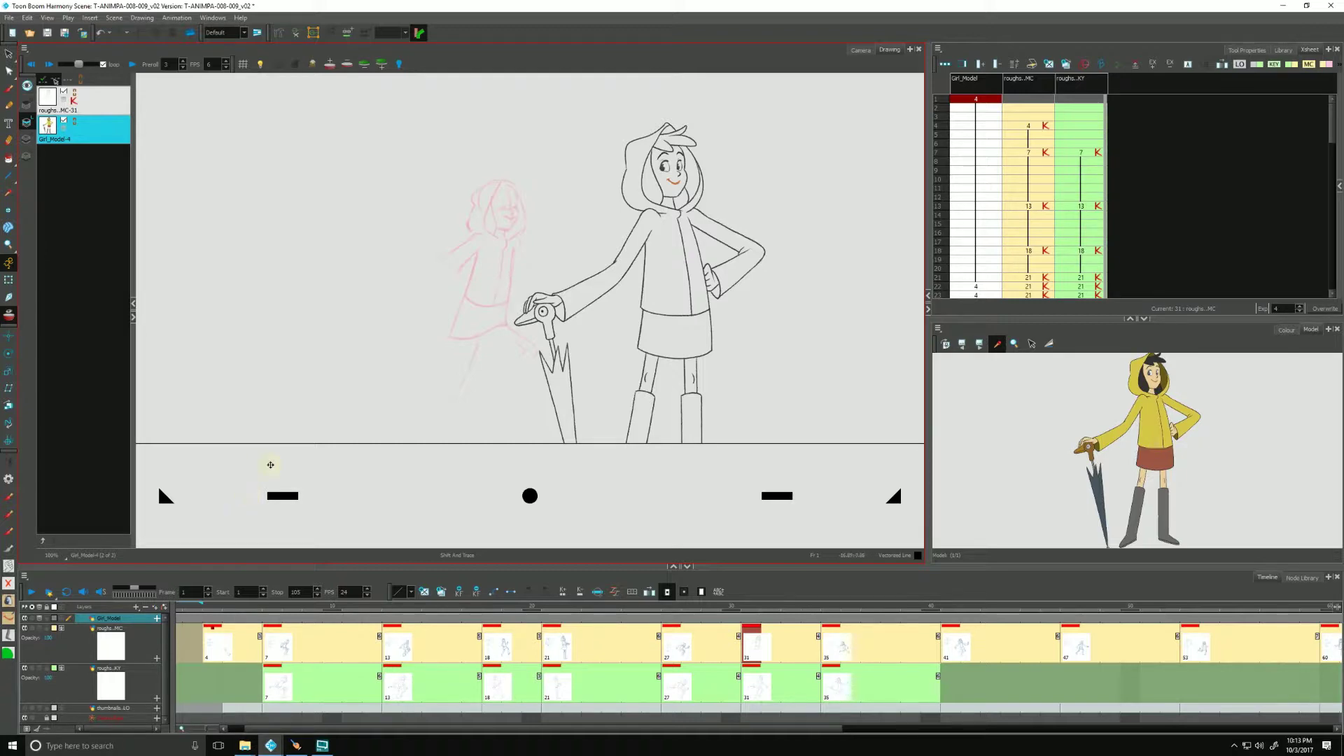
Try shifting, rotating and scaling the Girl_Model drawing with its Shift and Trace pegs.
mouse_move(530, 497)
left_mouse_down()
mouse_move(550, 511)
mouse_move(547, 492)
left_mouse_up()
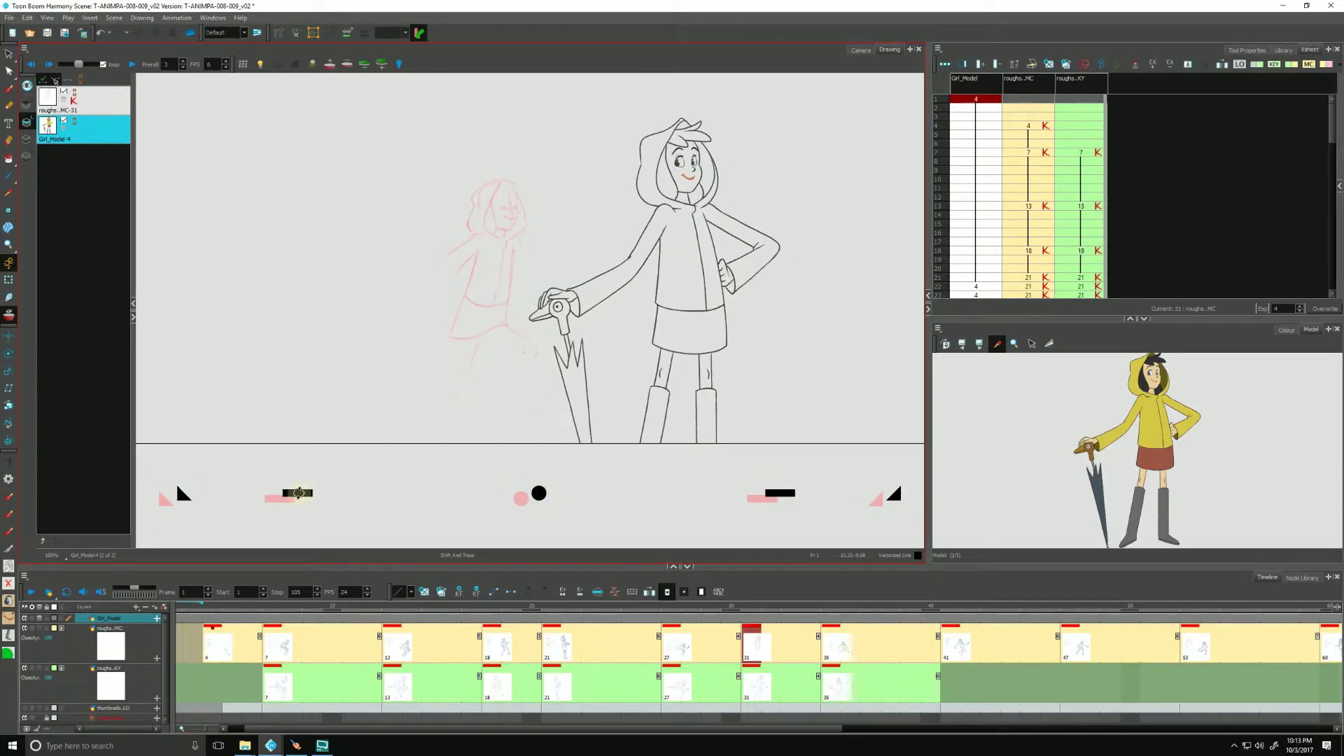
mouse_move(297, 493)
left_mouse_down()
mouse_move(308, 501)
mouse_move(312, 482)
mouse_move(313, 506)
mouse_move(317, 476)
mouse_move(324, 510)
mouse_move(330, 486)
mouse_move(329, 499)
left_mouse_up()
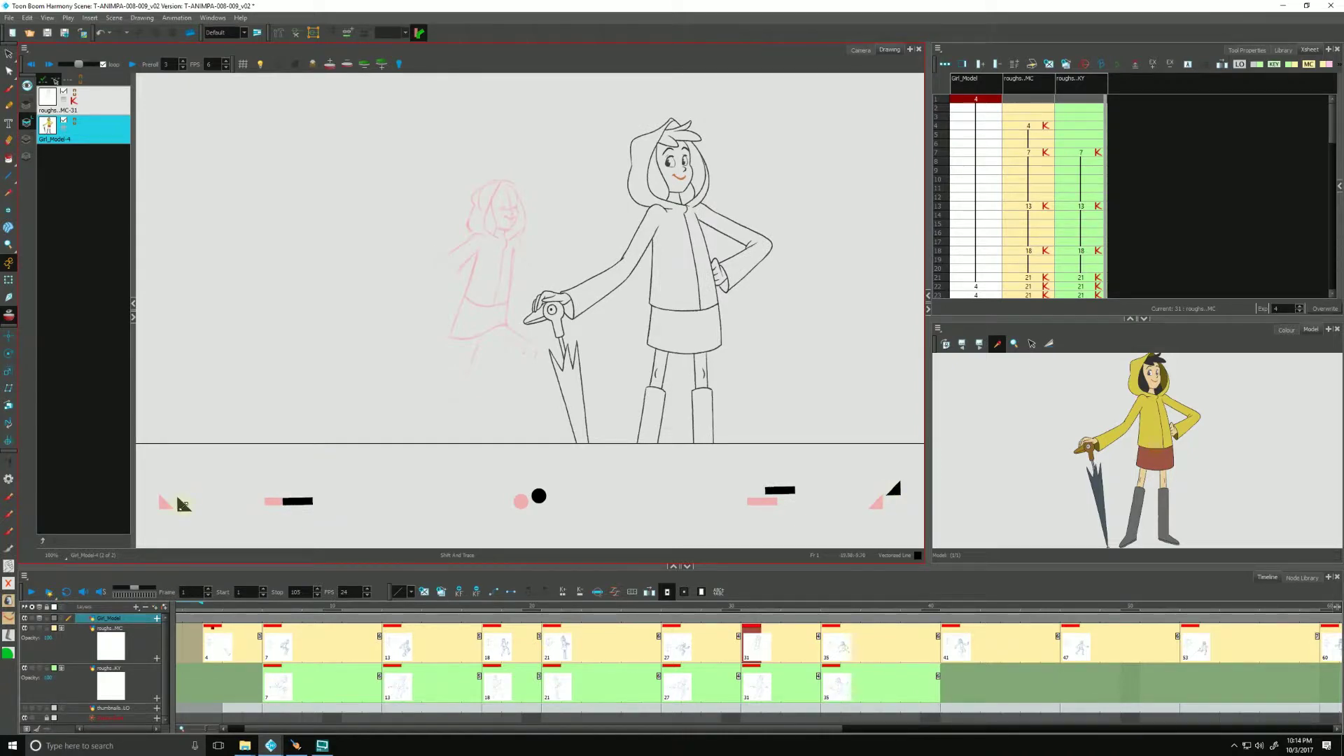
mouse_move(184, 505)
left_mouse_down()
mouse_move(295, 488)
mouse_move(199, 504)
mouse_move(385, 497)
left_mouse_up()
mouse_move(548, 492)
left_mouse_down()
mouse_move(489, 459)
mouse_move(488, 485)
mouse_move(468, 456)
left_mouse_up()
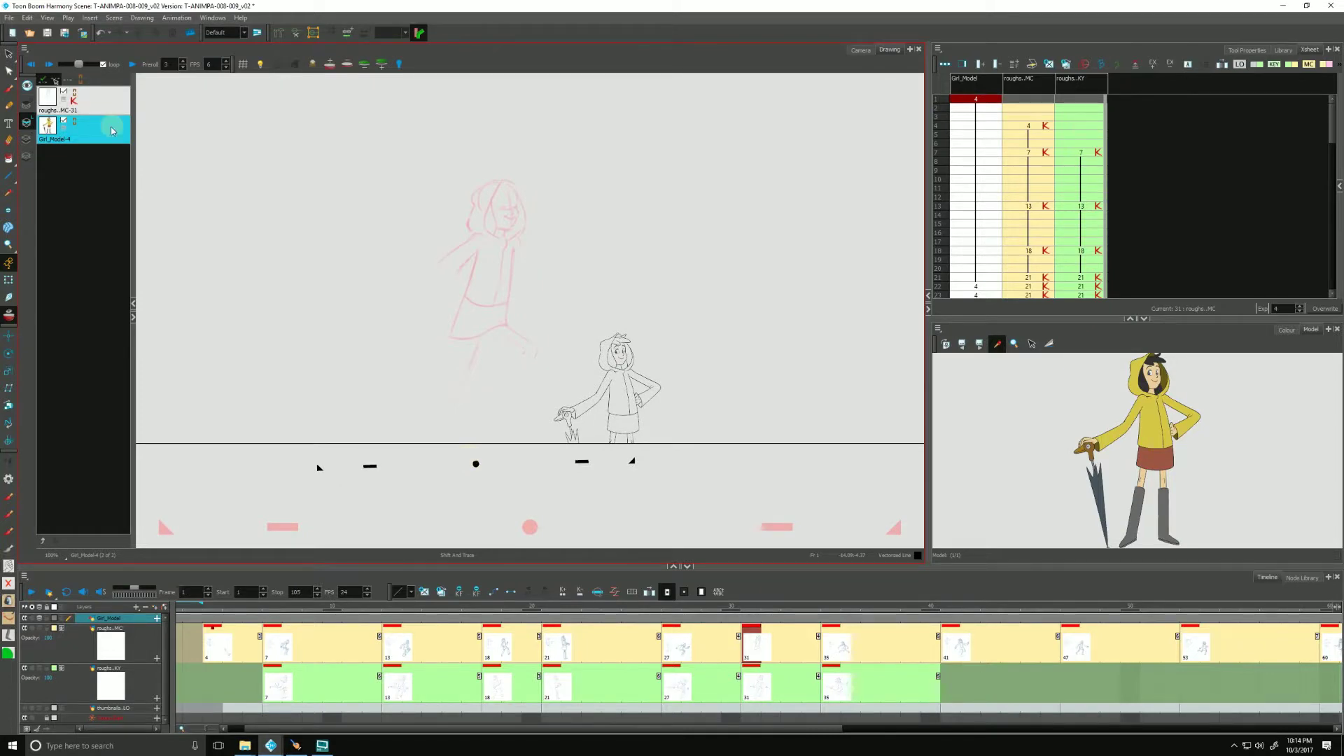
Check Girl_Model in the Camera view, and reset its Shift and Trace placement in the Drawing view.
left_click(859, 52)
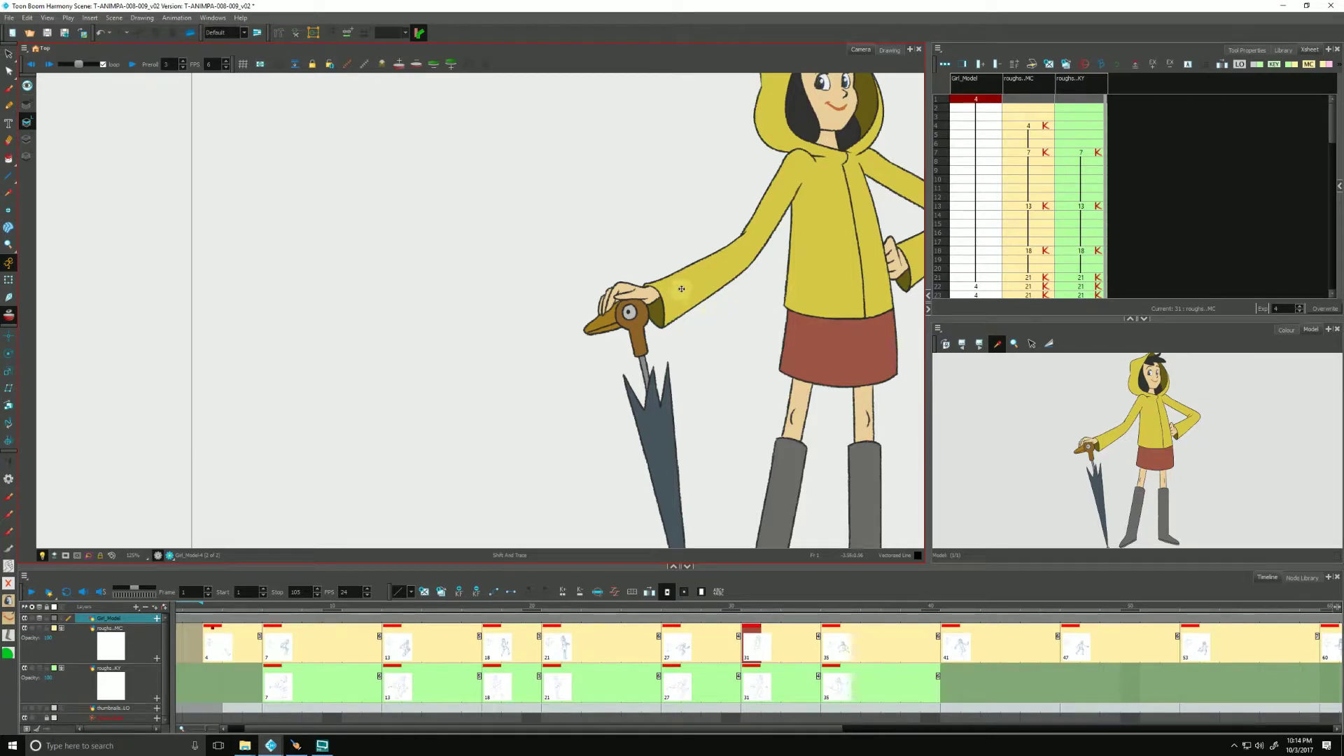
left_click(891, 51)
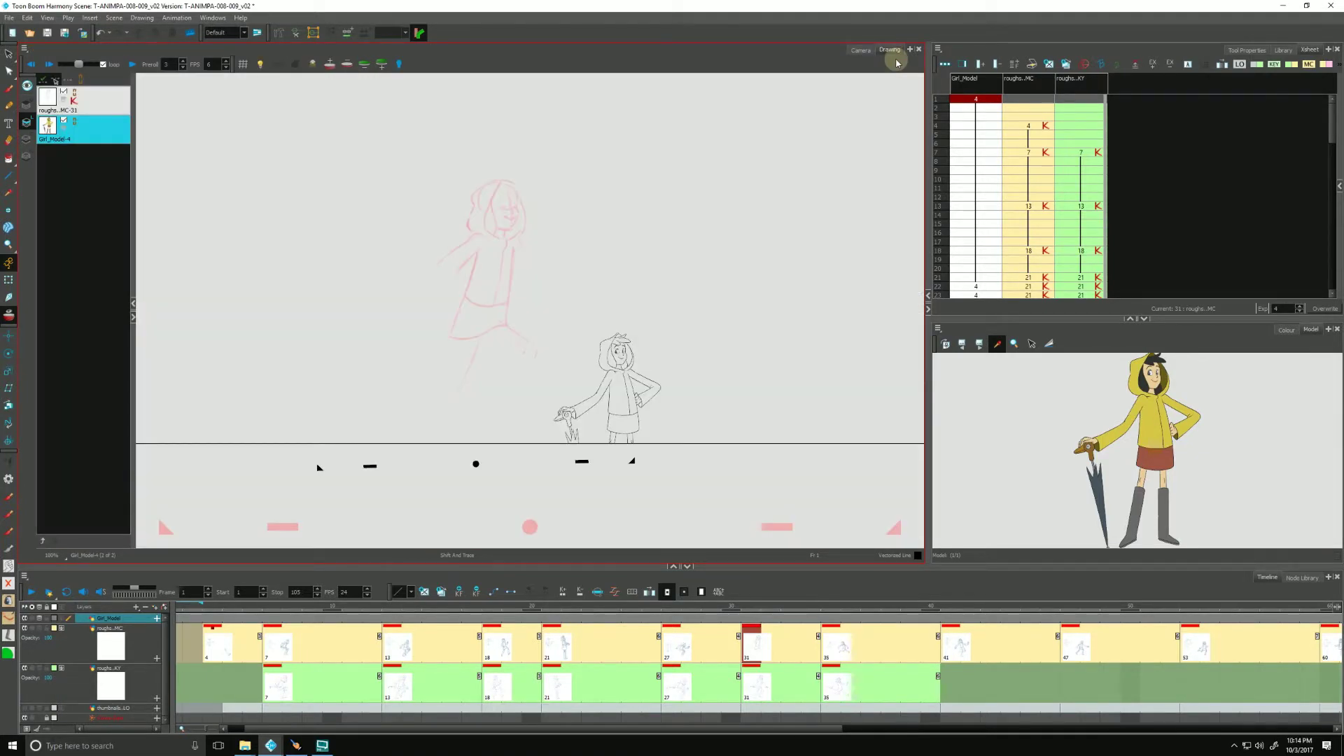
left_click_drag(483, 468, 518, 470)
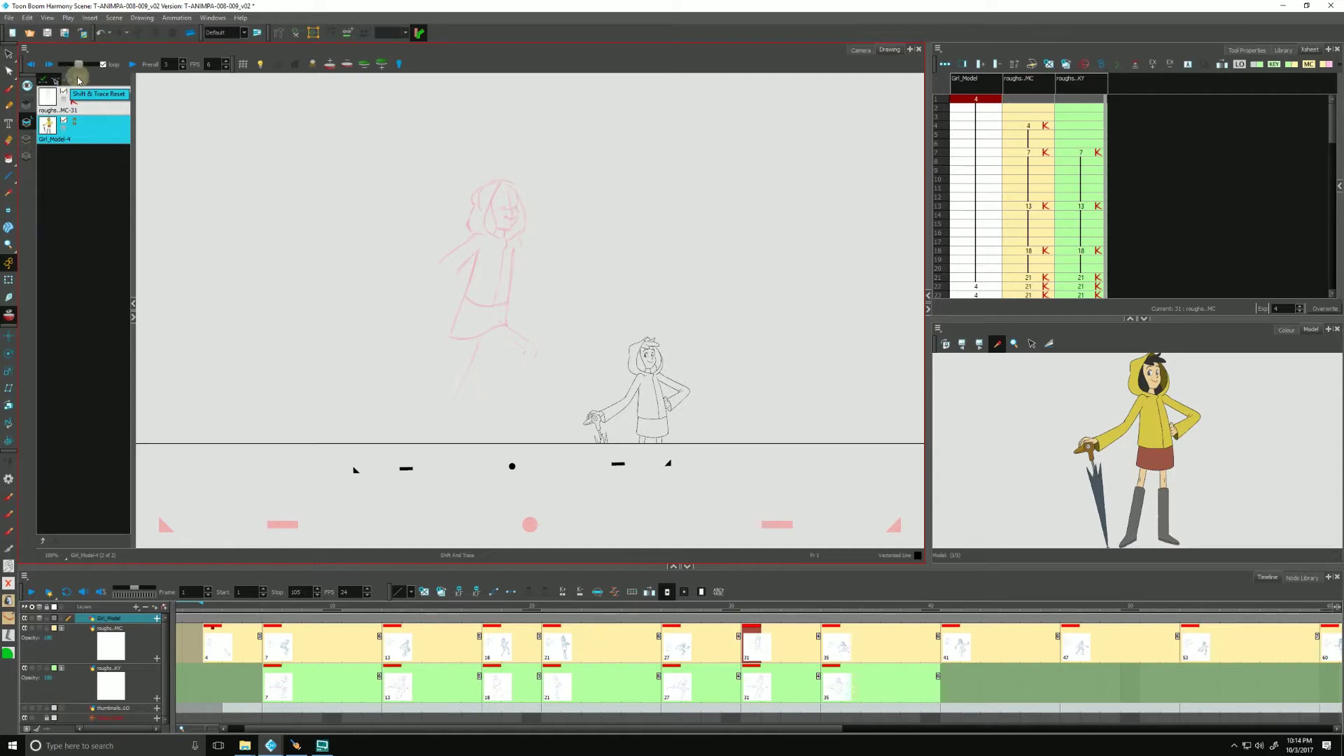
left_click(69, 83)
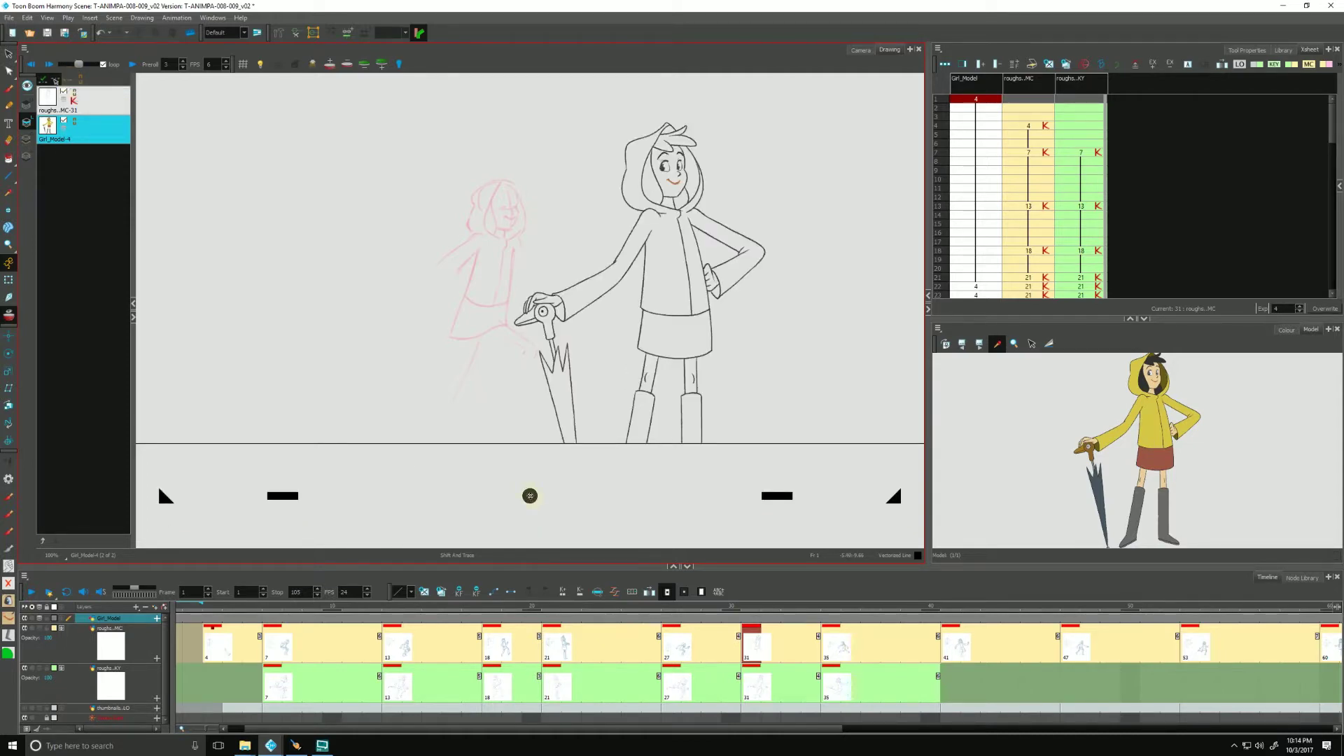
Shift the Girl_Model drawing onto the rough pose and scale it down to match the size of the rough's head.
mouse_move(530, 496)
left_mouse_down()
mouse_move(389, 510)
mouse_move(324, 532)
left_mouse_up()
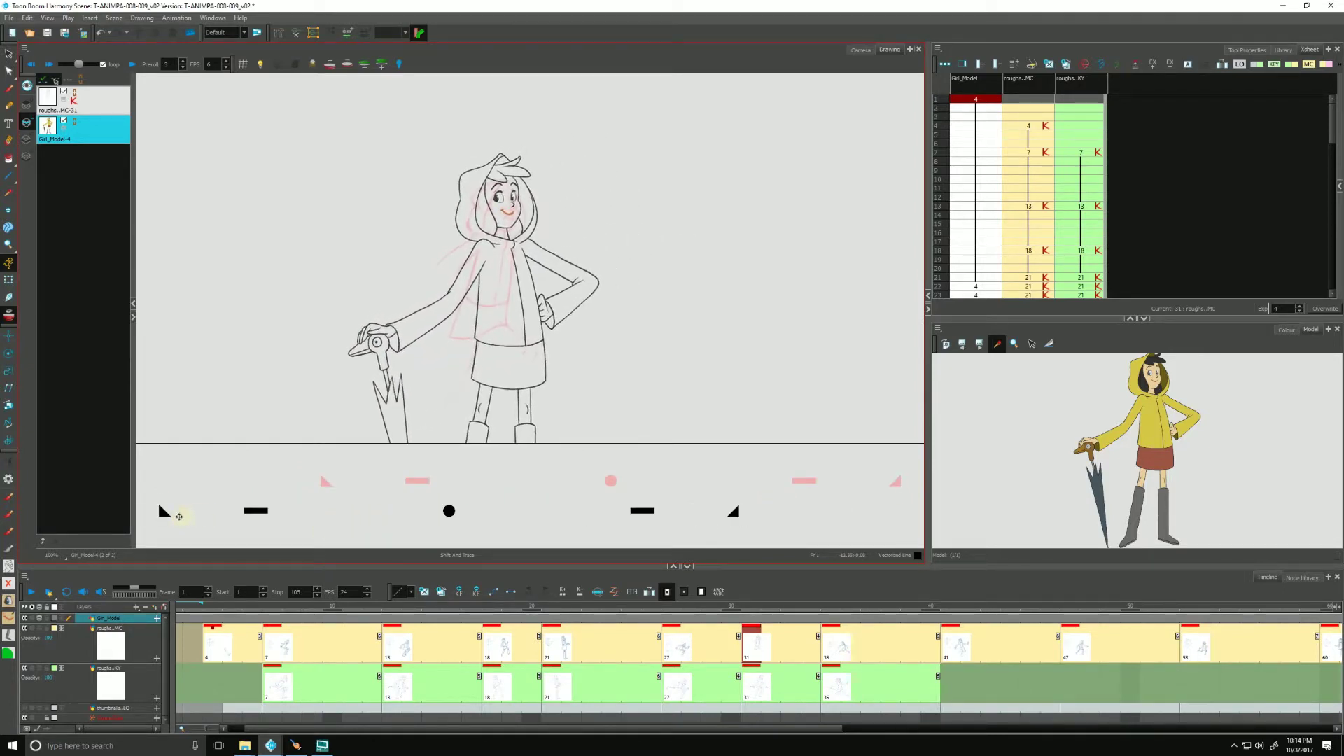
left_click_drag(163, 511, 232, 490)
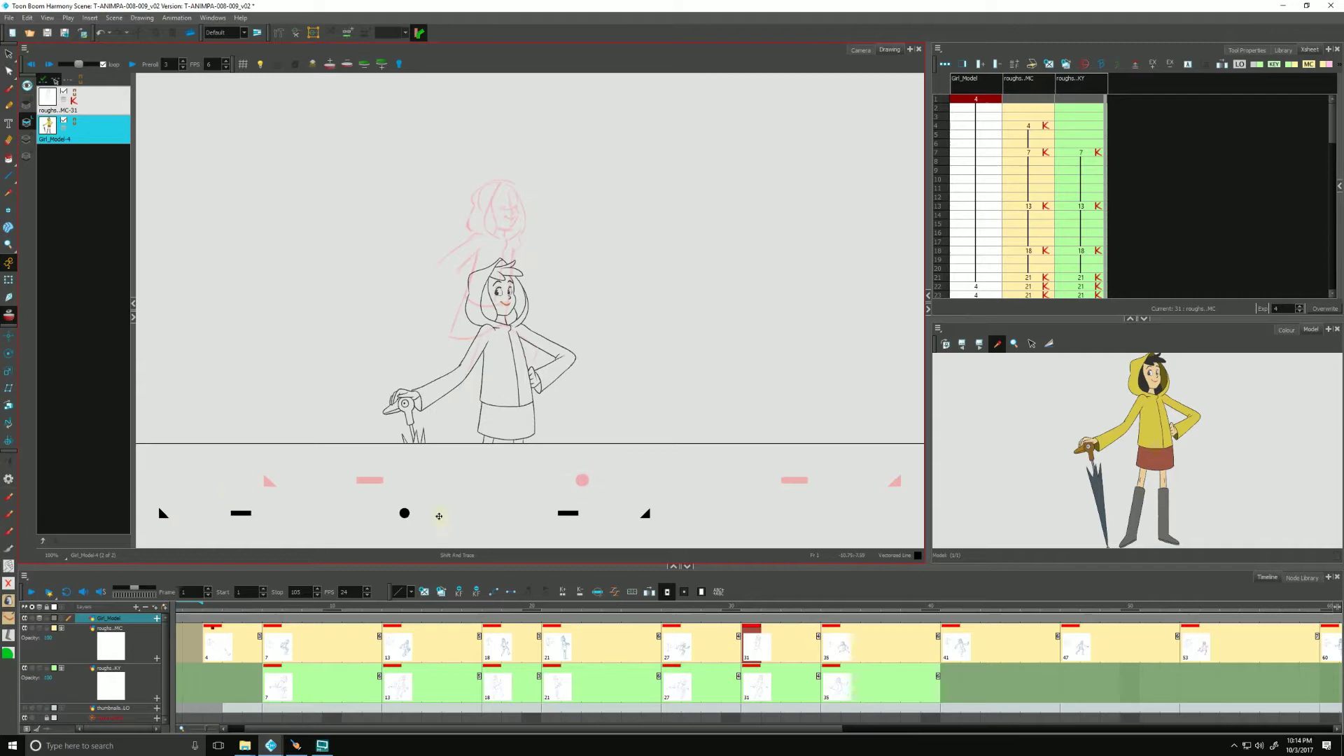
left_click_drag(405, 513, 406, 423)
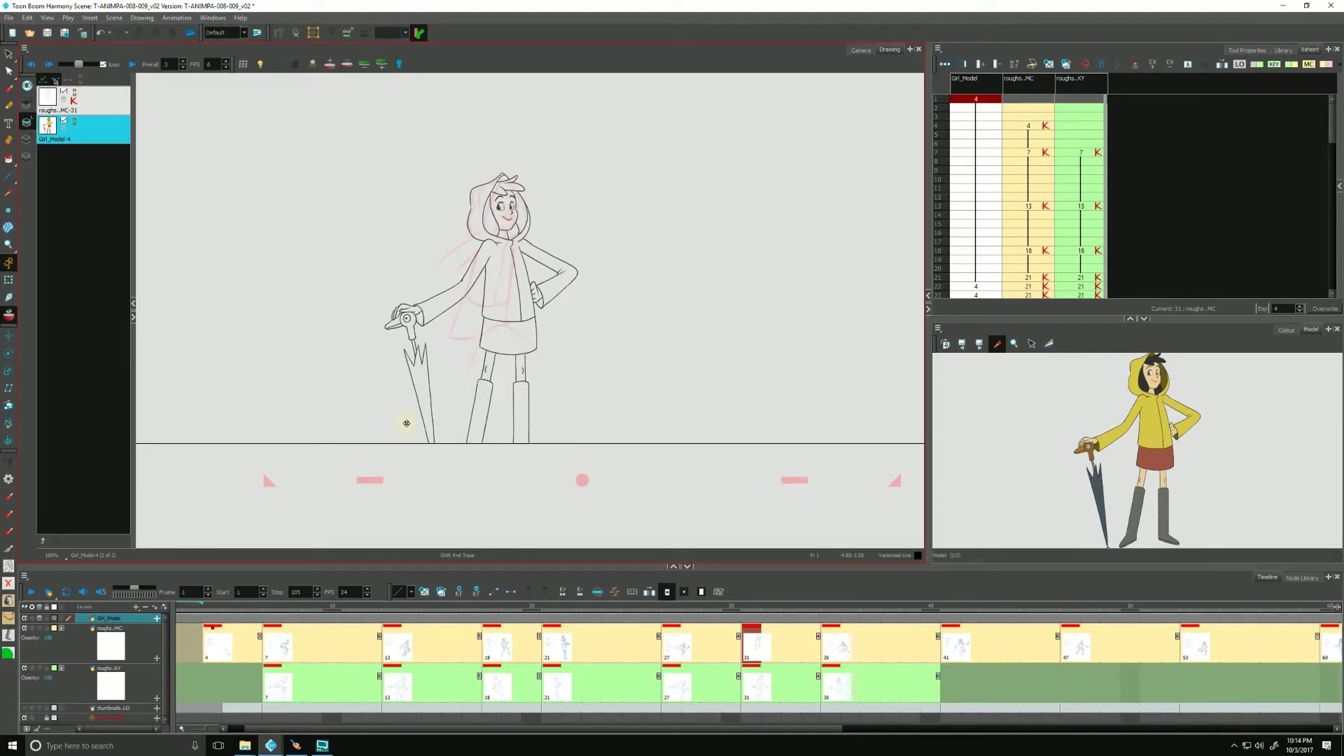
left_click_drag(170, 464, 170, 462)
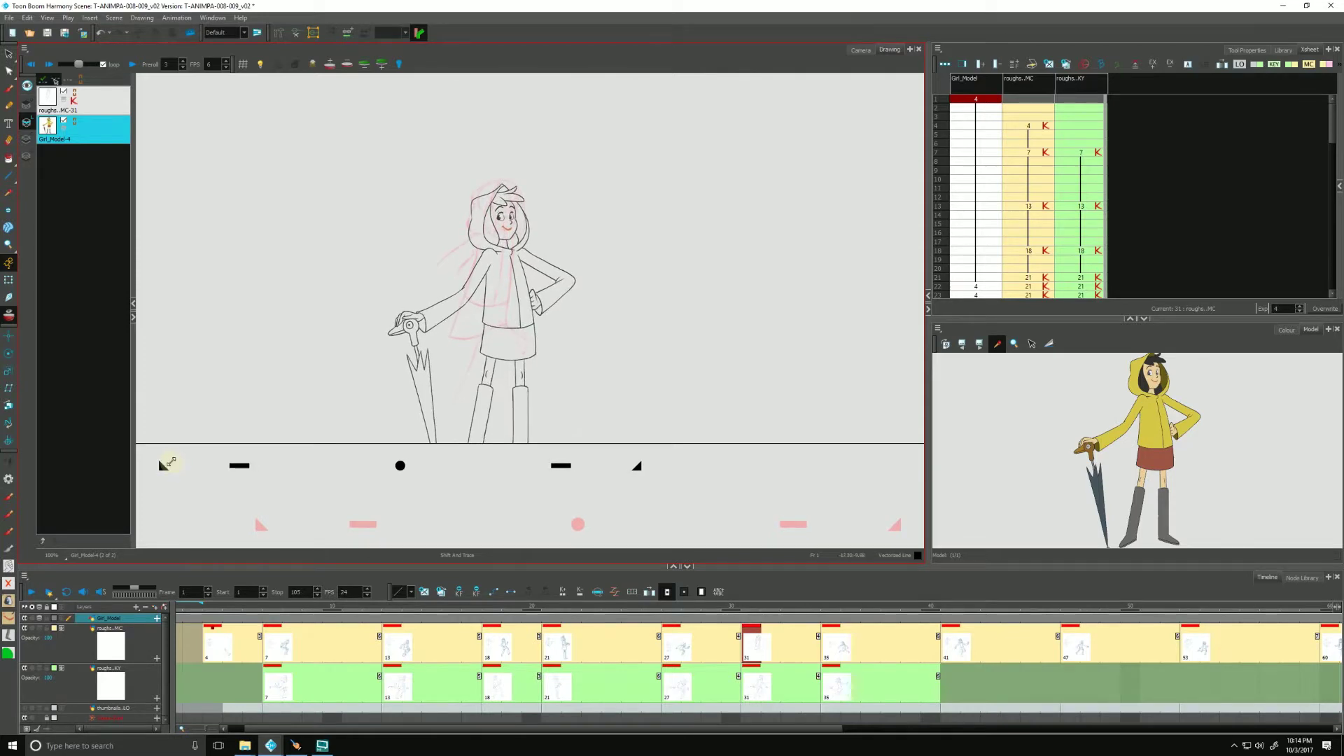
mouse_move(400, 466)
left_mouse_down()
mouse_move(389, 454)
mouse_move(399, 460)
left_mouse_up()
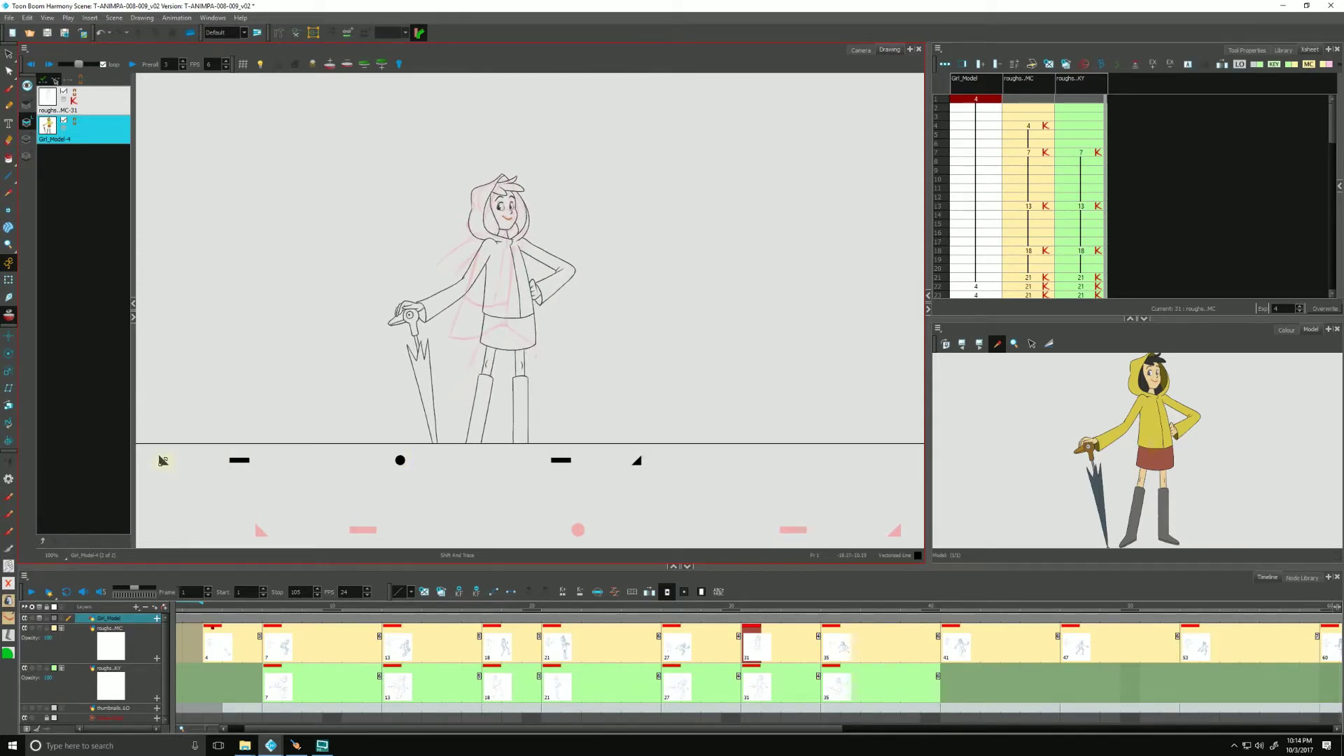
left_click_drag(163, 460, 175, 458)
left_click_drag(393, 460, 376, 439)
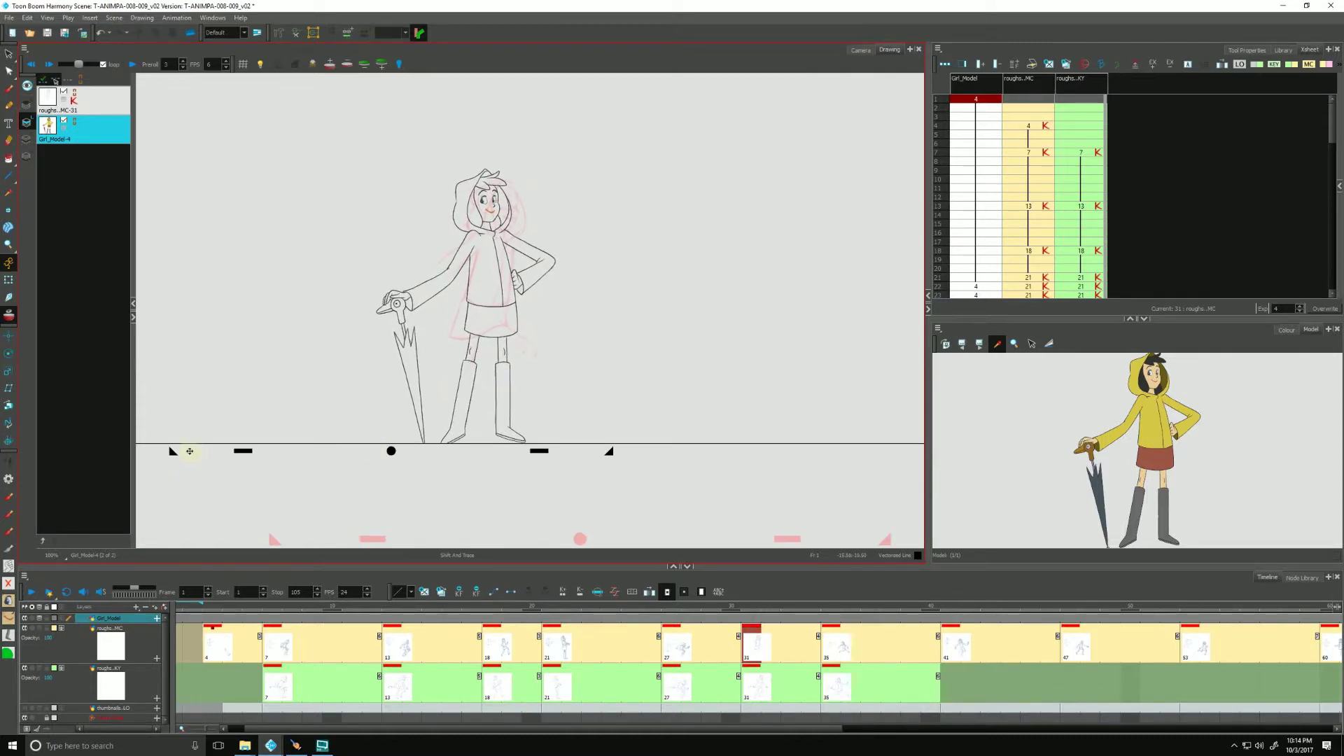
Fine-tune the position, scale and tilt of Girl_Model so its hooded head lines up with the rough head.
left_click_drag(391, 451, 389, 451)
left_click_drag(170, 451, 167, 452)
left_click_drag(390, 451, 409, 460)
left_click_drag(238, 455, 236, 443)
left_click_drag(400, 462, 394, 463)
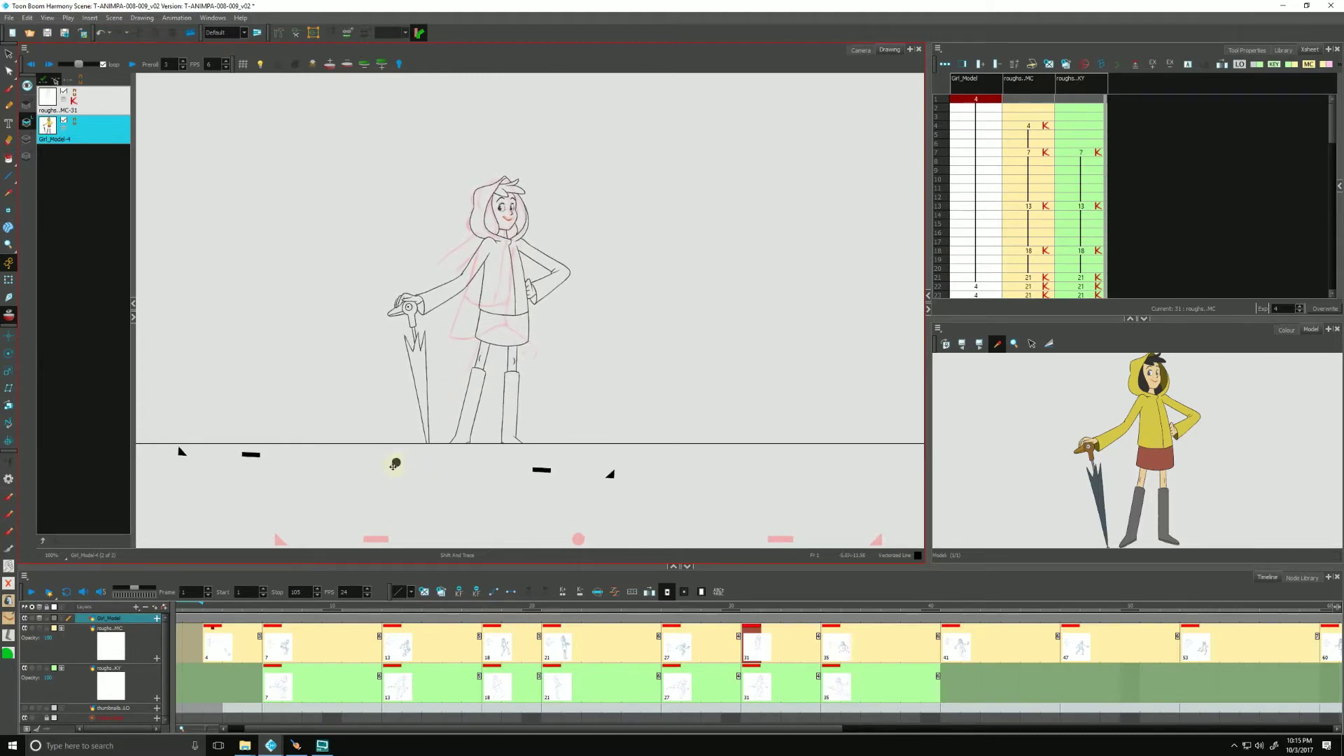
left_click_drag(246, 455, 250, 456)
scroll(501, 231, "up", 5)
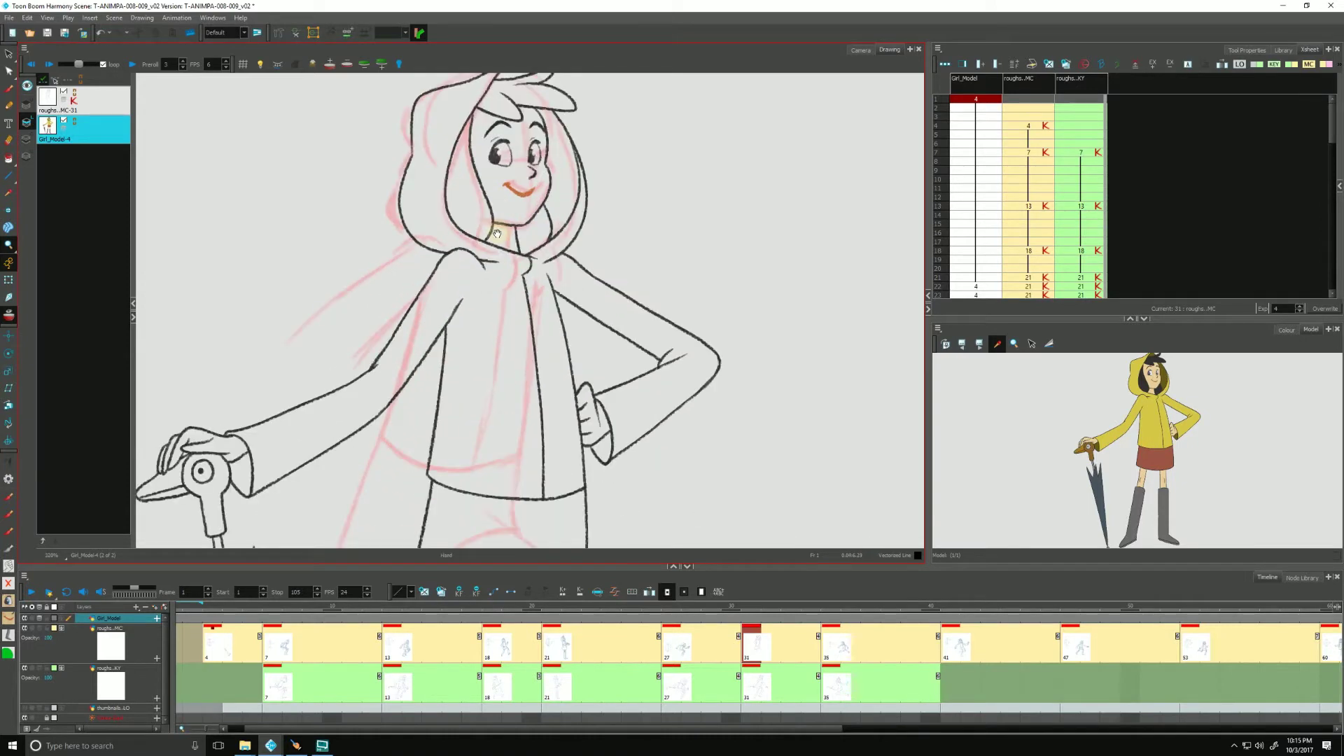
left_click_drag(497, 233, 515, 321)
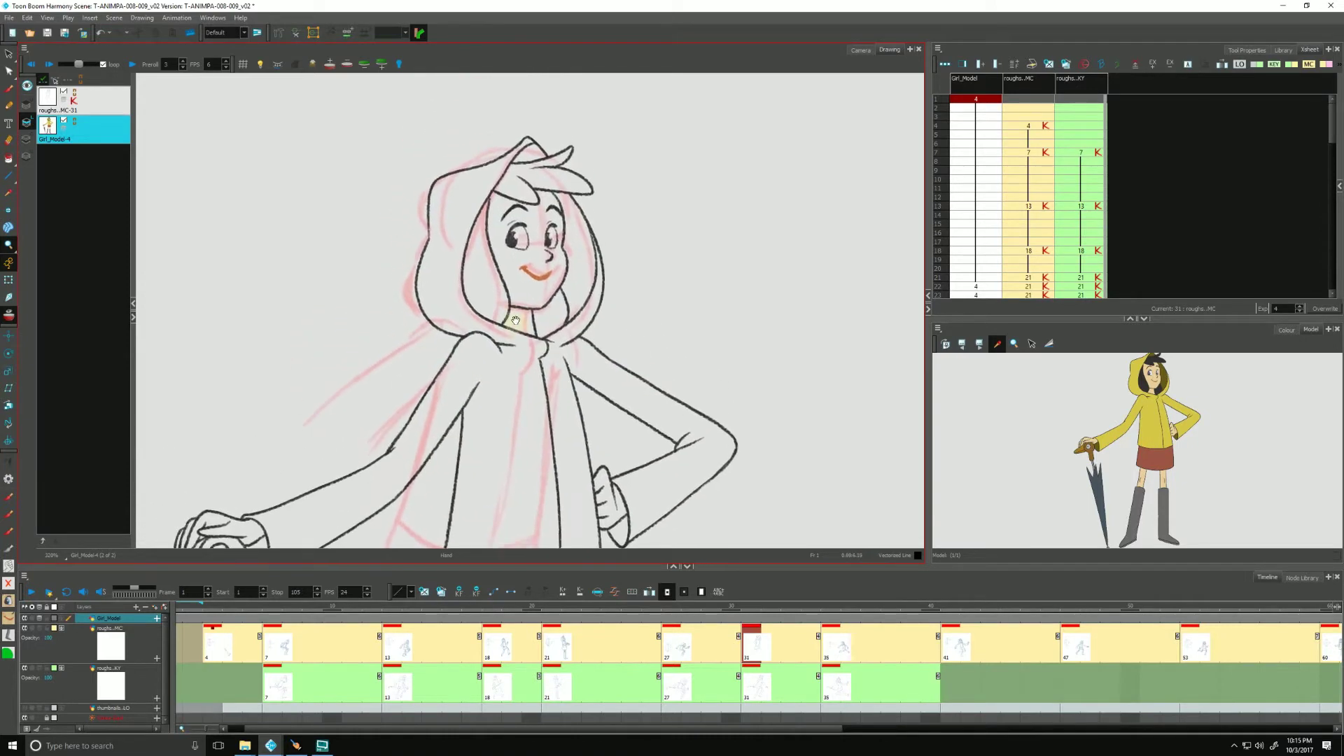
left_click(55, 81)
left_click_drag(397, 463, 397, 464)
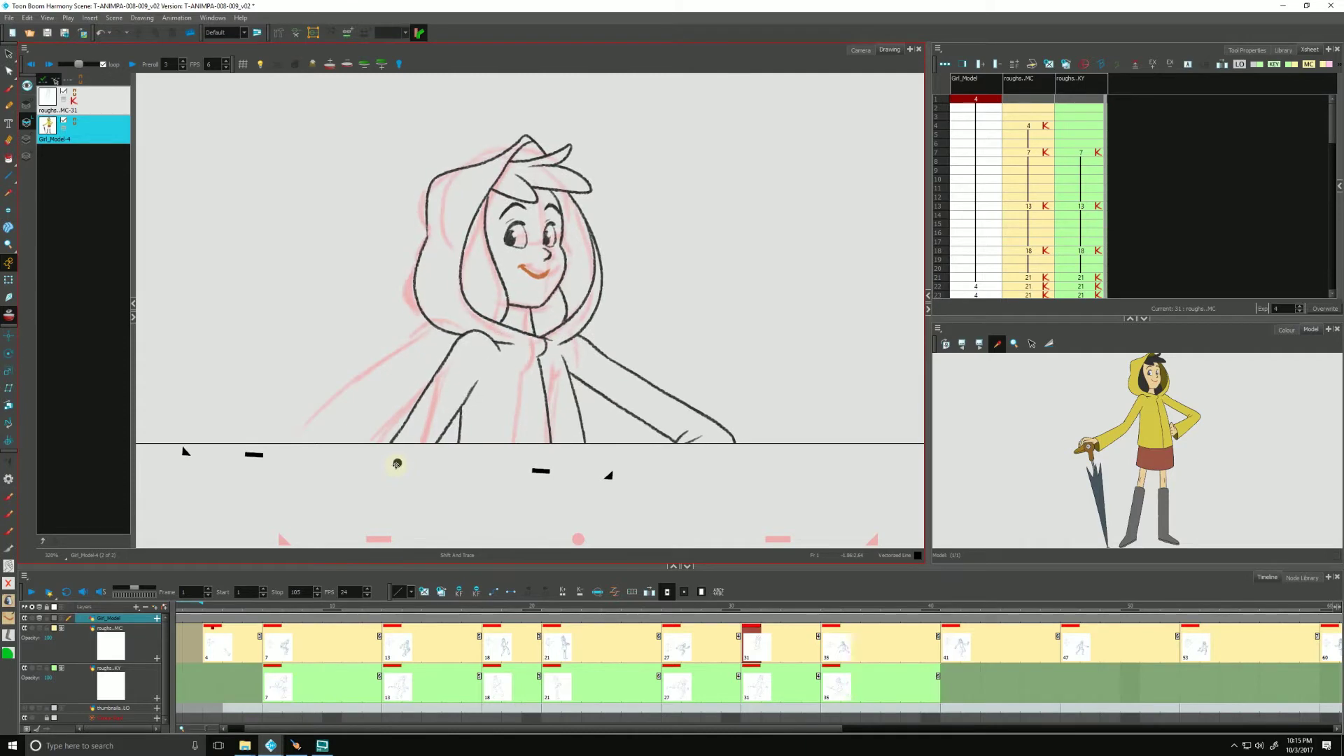
Make the roughs_MC drawing active and brush in the front contour of the face using the shifted model as a guide.
left_click(93, 105)
left_click_drag(342, 205, 354, 231)
mouse_move(549, 173)
left_mouse_down()
mouse_move(541, 282)
mouse_move(555, 302)
left_mouse_up()
left_click_drag(520, 218, 517, 249)
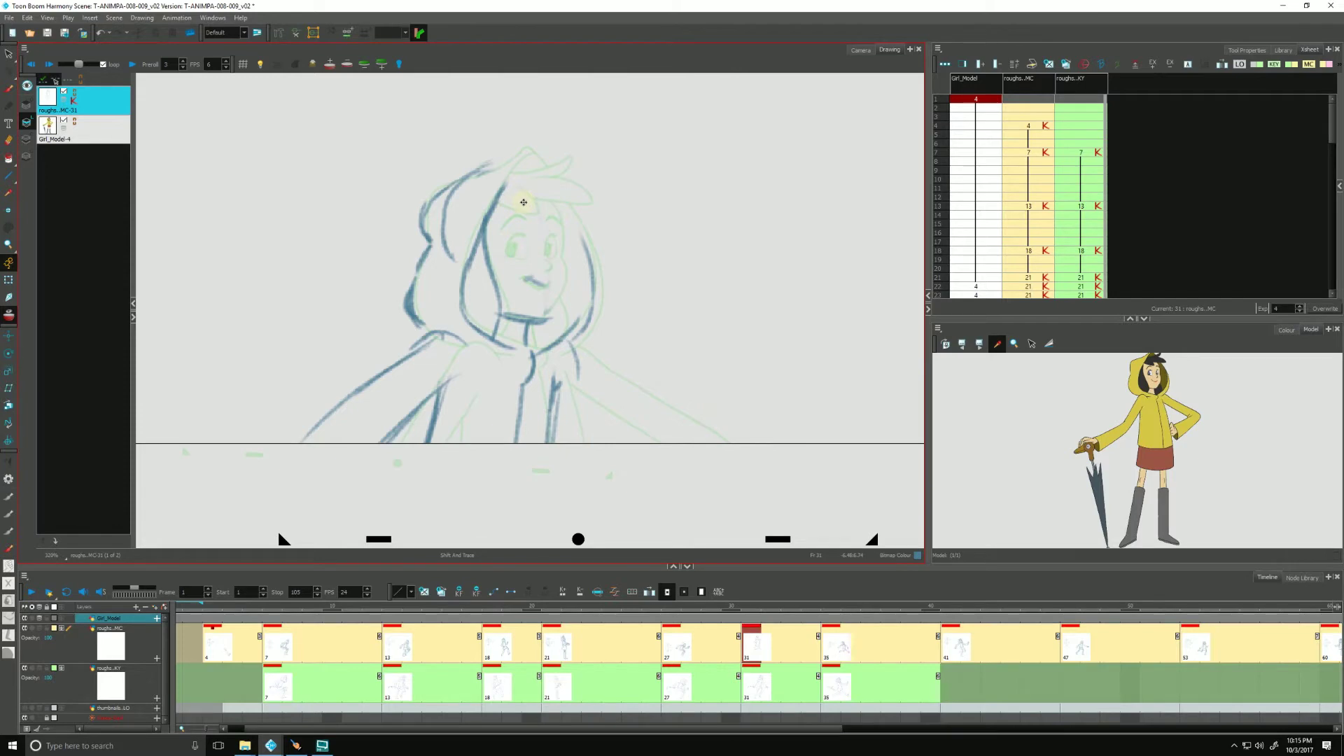
left_click(10, 89)
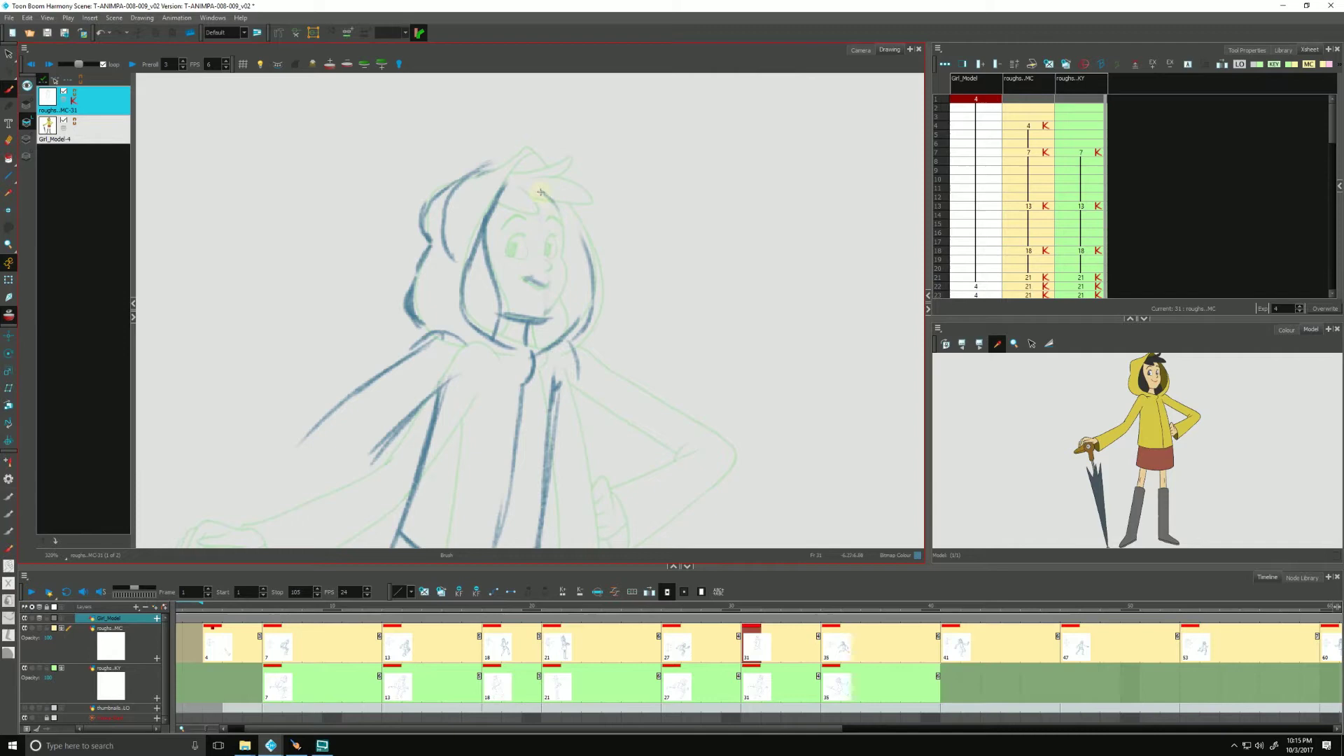
left_click_drag(540, 192, 563, 261)
key("ctrl+z")
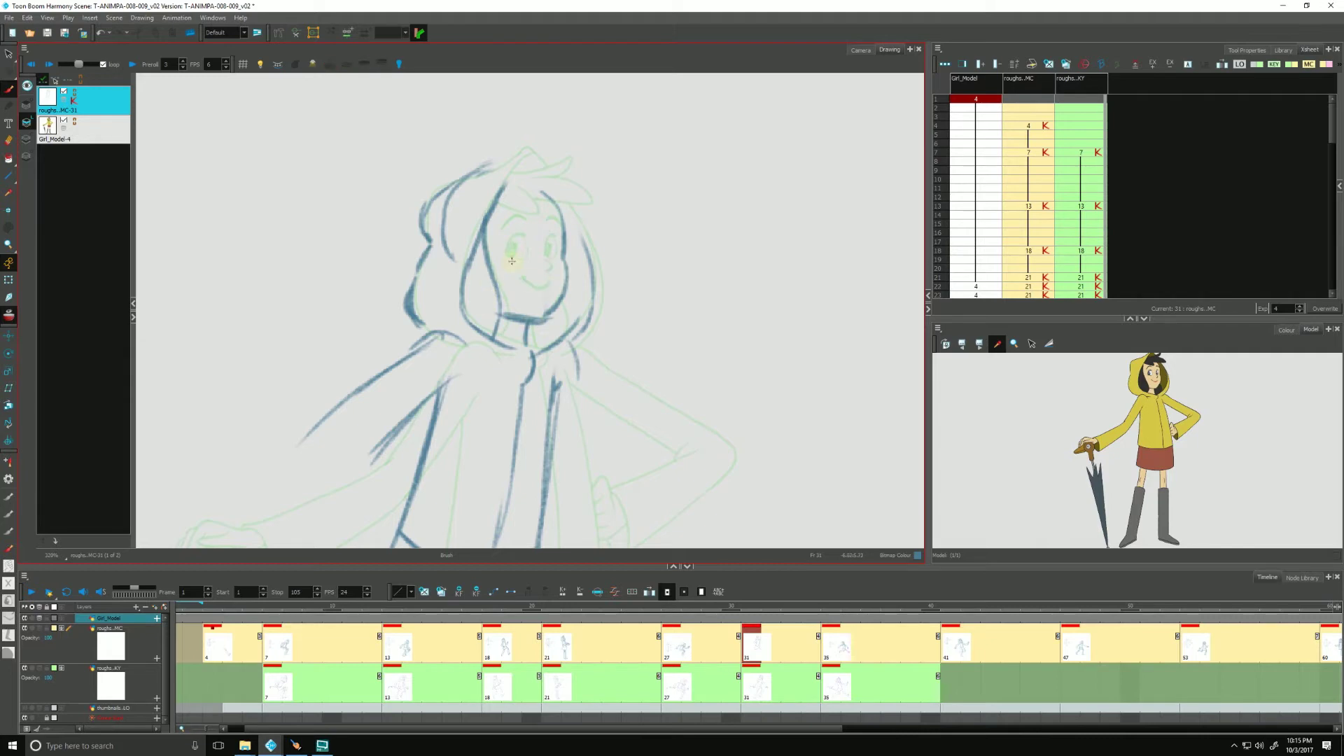
Draw the hair fringe, eyes, nose and smile on the rough face.
left_click_drag(519, 172, 542, 303)
mouse_move(561, 256)
left_mouse_down()
mouse_move(496, 257)
mouse_move(554, 263)
mouse_move(506, 229)
mouse_move(523, 251)
mouse_move(555, 250)
mouse_move(506, 240)
mouse_move(511, 230)
mouse_move(556, 231)
left_mouse_up()
left_click_drag(526, 240, 558, 251)
mouse_move(505, 253)
left_mouse_down()
mouse_move(530, 253)
mouse_move(554, 278)
left_mouse_up()
mouse_move(494, 202)
left_mouse_down()
mouse_move(532, 219)
mouse_move(518, 170)
mouse_move(570, 188)
mouse_move(542, 180)
mouse_move(553, 214)
mouse_move(574, 197)
mouse_move(530, 201)
left_mouse_up()
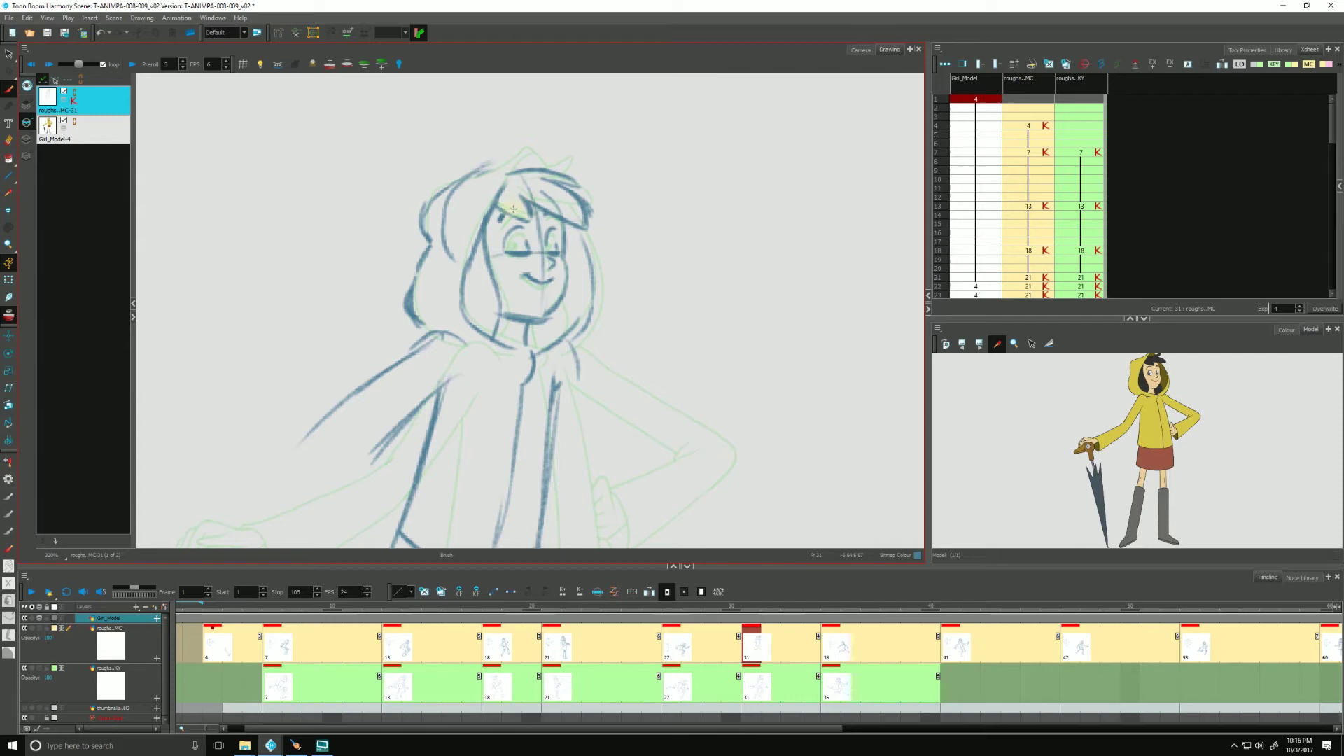
Strengthen the hood's outer outline and lower edge, the collar and the jacket's front opening.
mouse_move(523, 162)
left_mouse_down()
mouse_move(504, 184)
mouse_move(451, 184)
left_mouse_up()
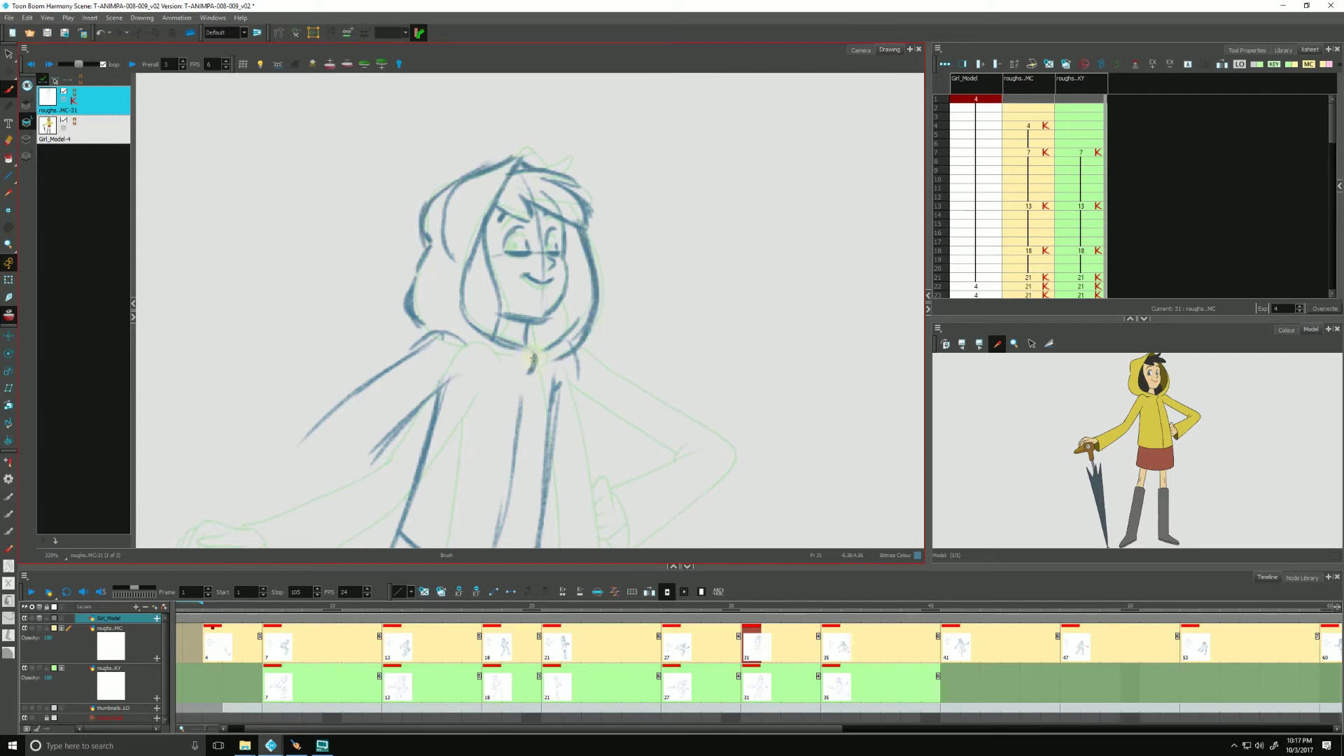
mouse_move(533, 356)
left_mouse_down()
mouse_move(532, 371)
mouse_move(494, 339)
left_mouse_up()
left_click_drag(424, 258, 408, 305)
left_click_drag(409, 313, 424, 341)
left_click_drag(528, 373, 520, 433)
mouse_move(298, 483)
left_mouse_down()
mouse_move(363, 416)
mouse_move(441, 381)
left_mouse_up()
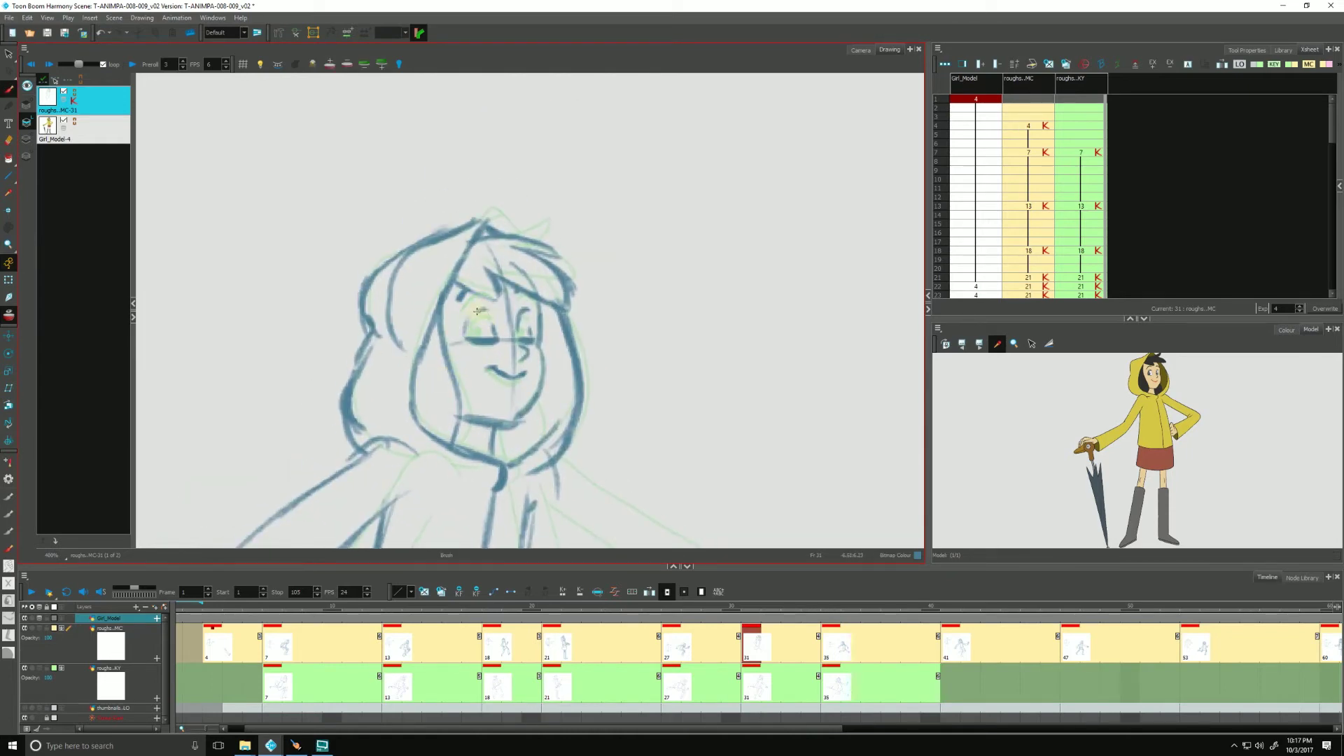
Refine the eyes, chin, neck and hood edge of the rough head.
left_click_drag(477, 312, 464, 332)
left_click_drag(527, 315, 518, 335)
left_click_drag(517, 421, 462, 420)
left_click_drag(452, 372, 462, 441)
left_click_drag(540, 395, 527, 455)
mouse_move(312, 452)
left_mouse_down()
mouse_move(256, 481)
mouse_move(285, 445)
left_mouse_up()
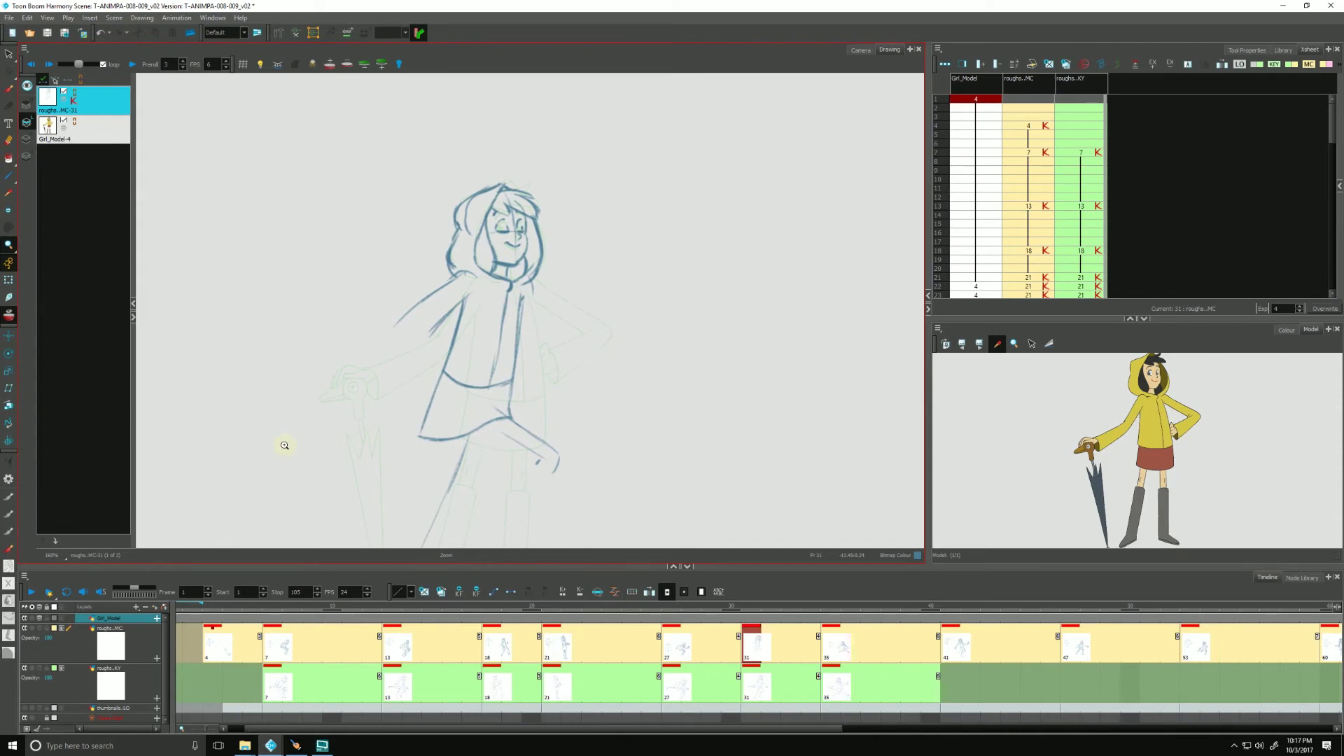
Remove all drawings from the drawing desk and hide the Girl_Model layer in the Camera view.
left_click(94, 143)
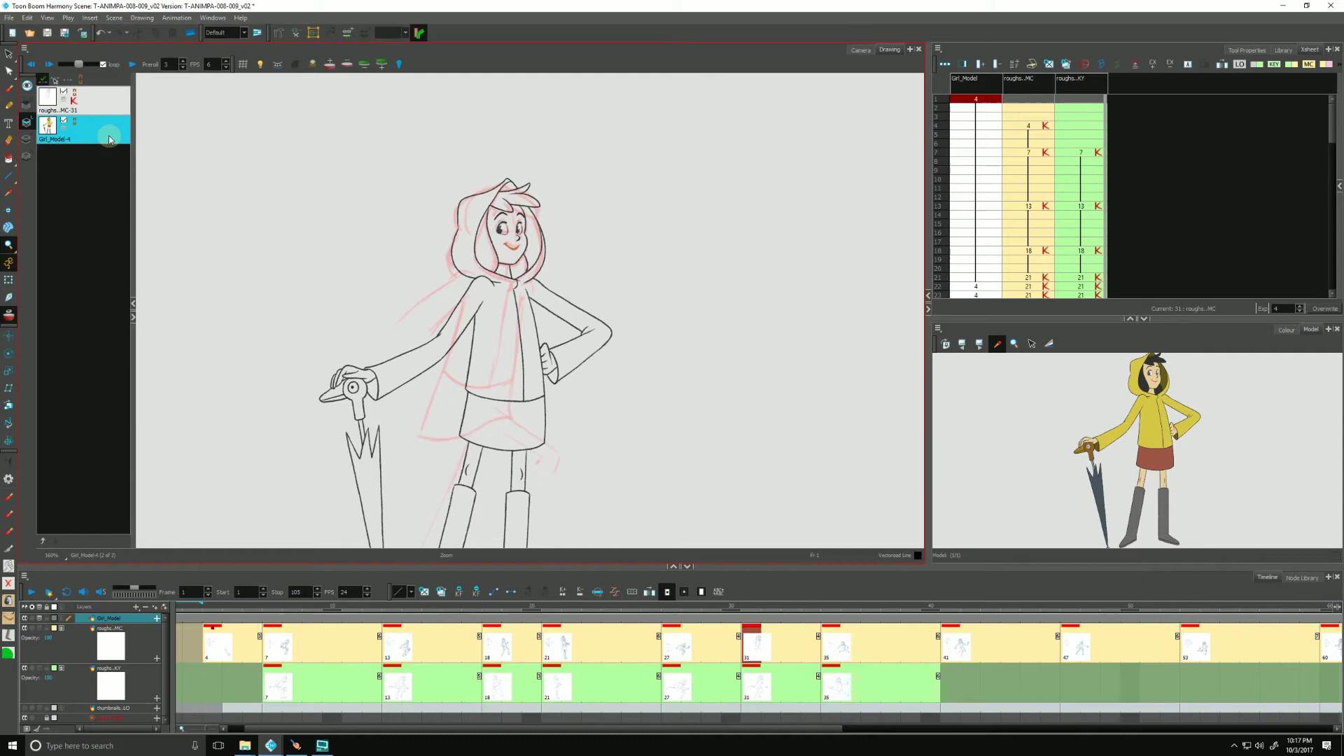
right_click(98, 128)
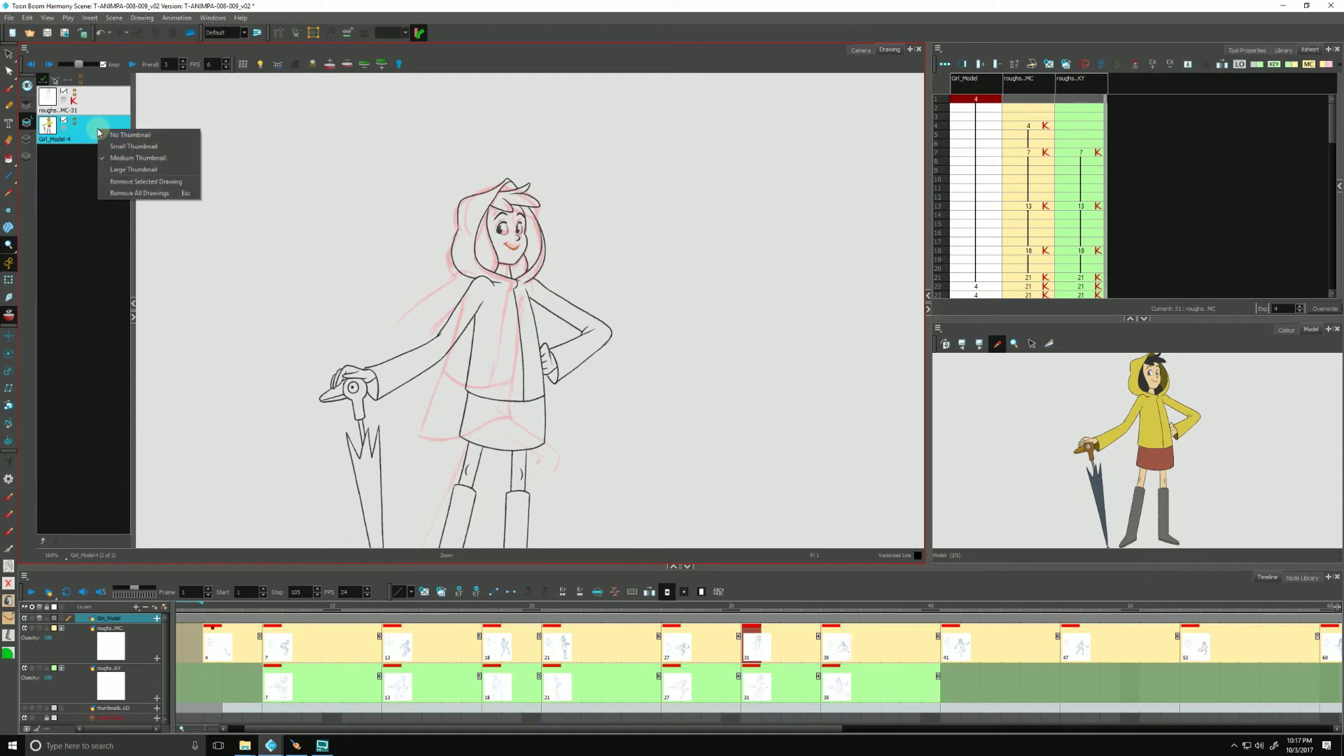
left_click(116, 195)
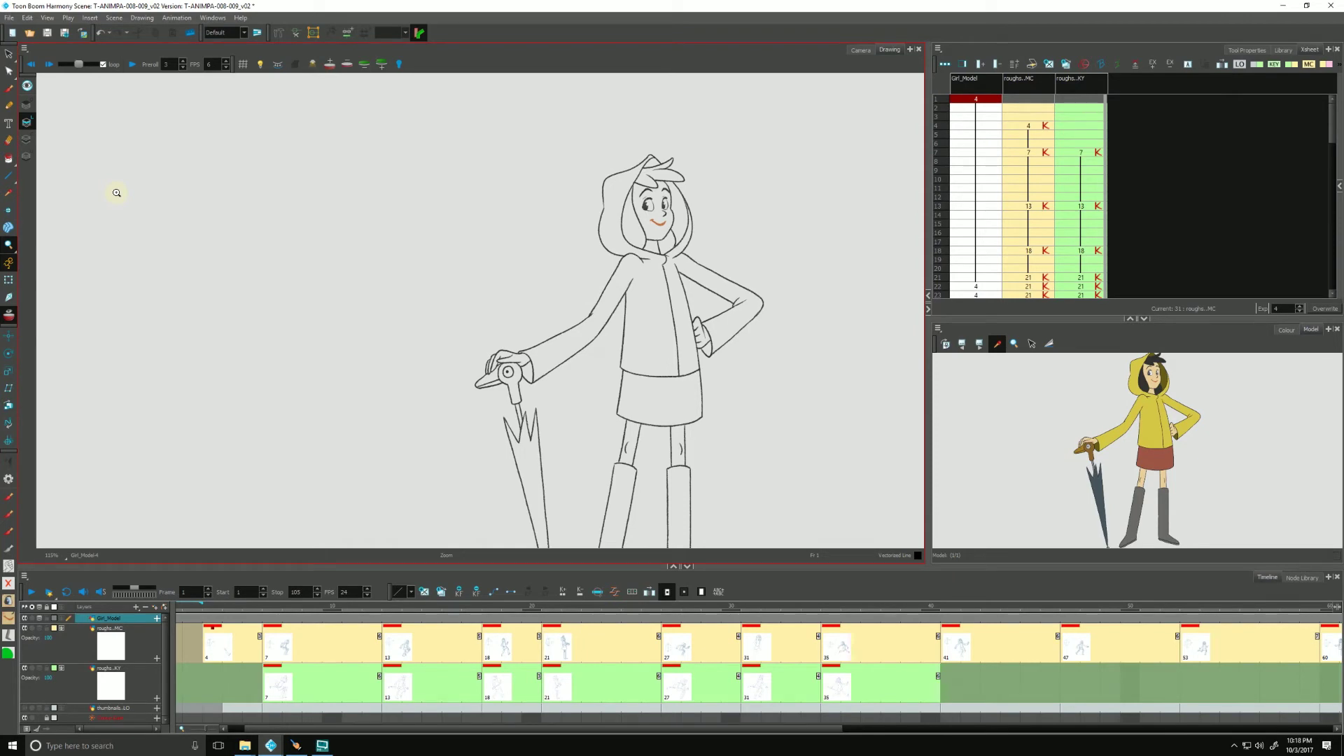
left_click(859, 51)
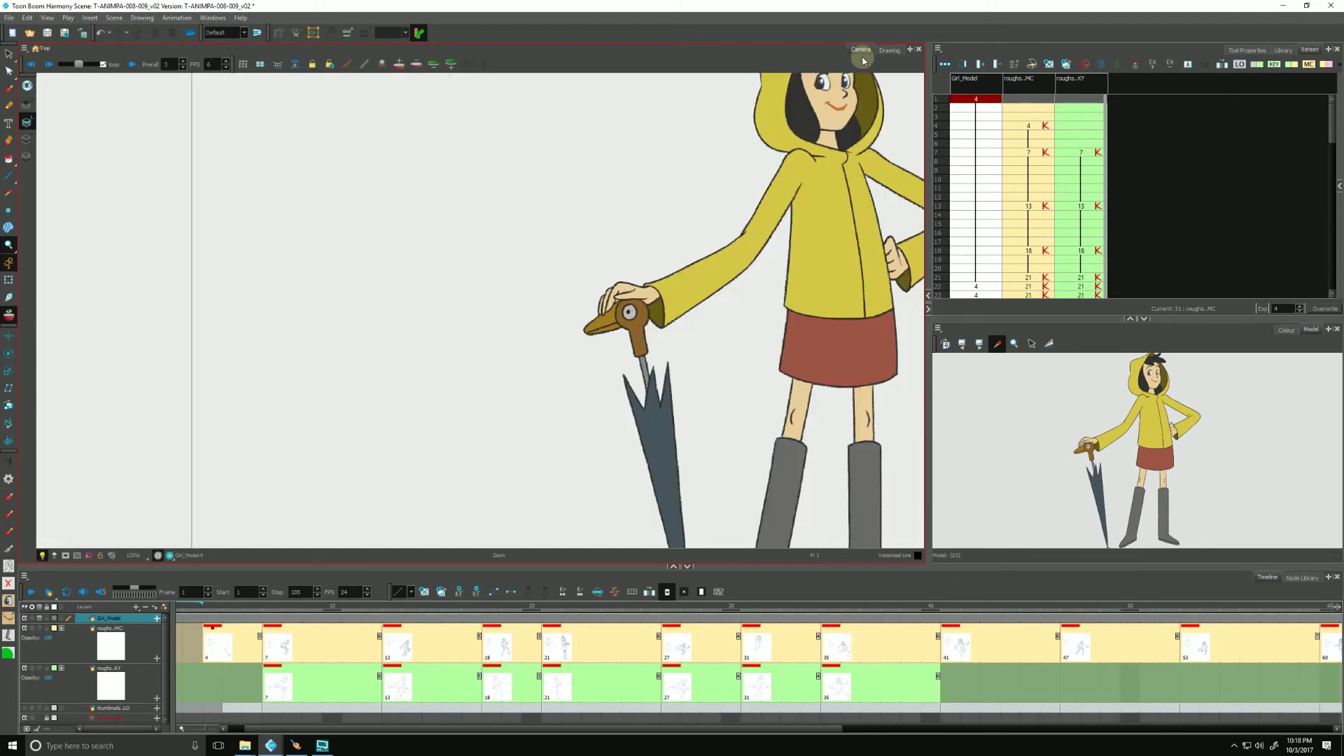
left_click(24, 619)
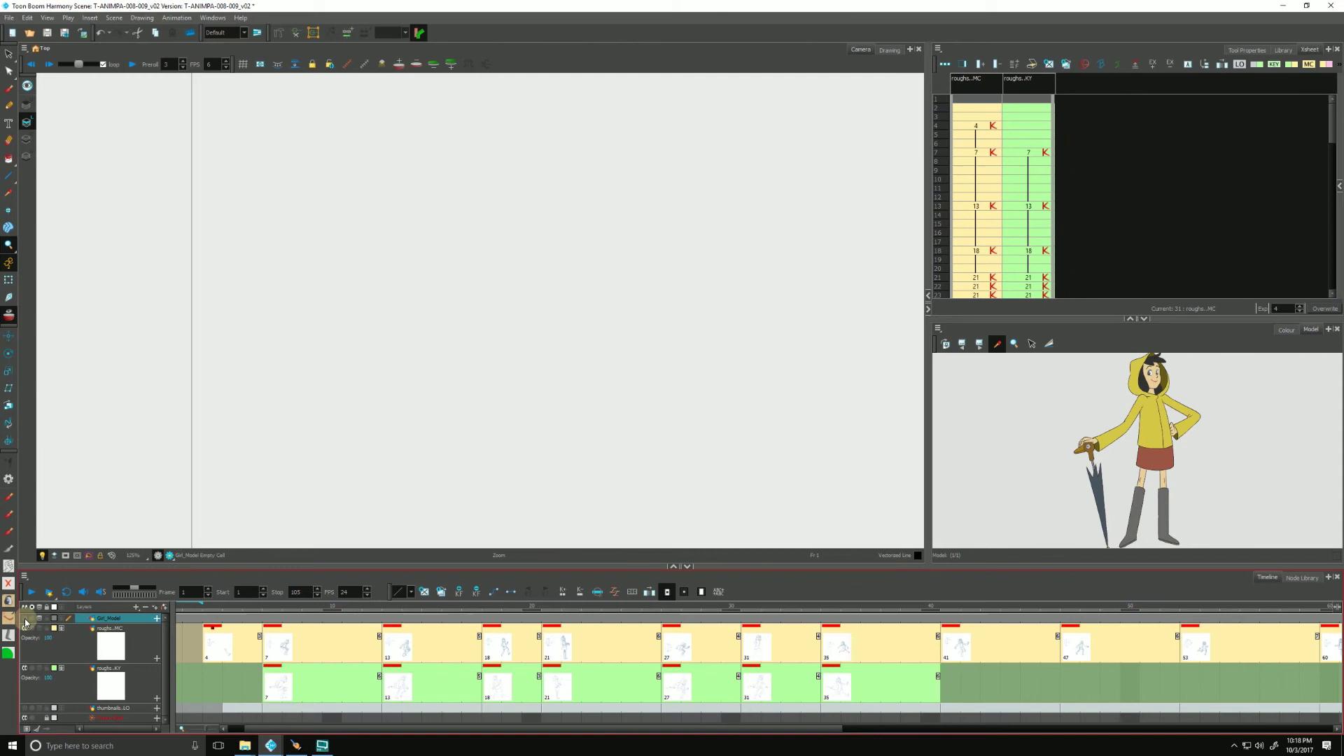
Return to drawing 31 on roughs_MC and ink both edges of the rear arm's sleeve with the Brush.
left_click(791, 651)
left_click(765, 648)
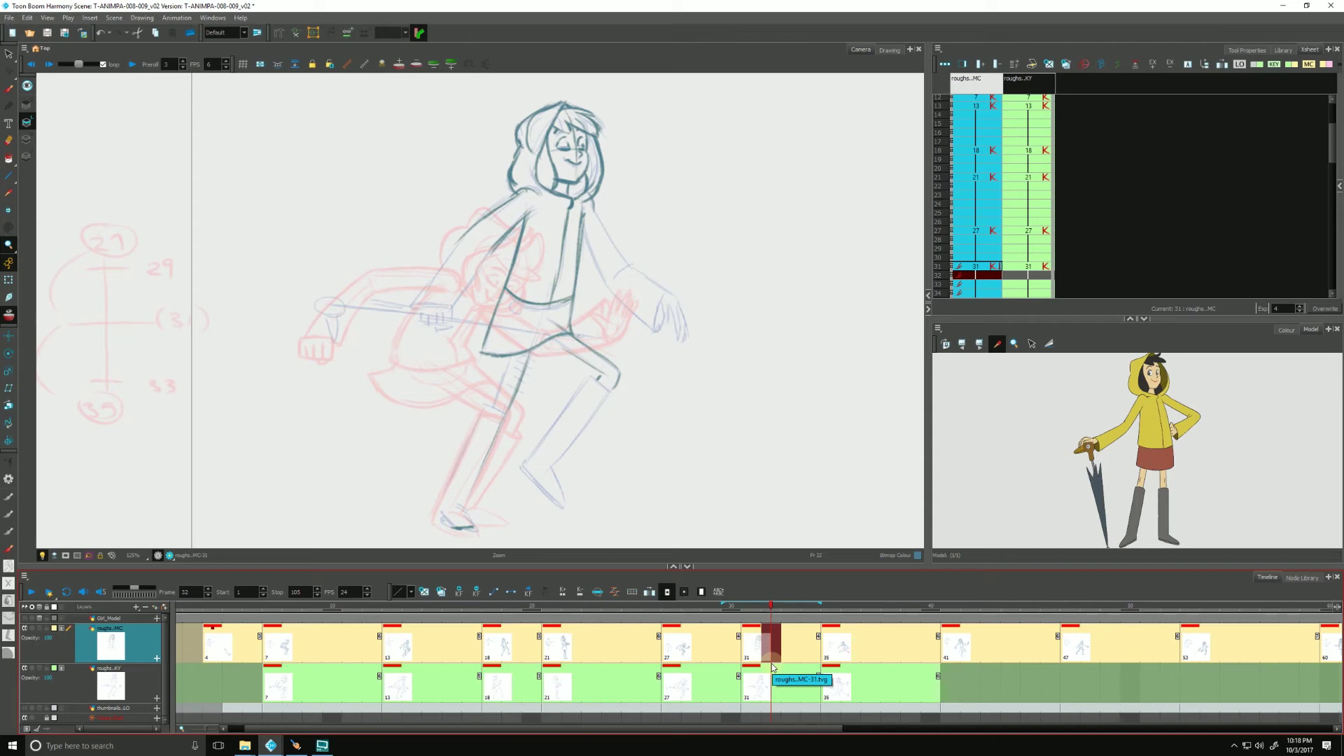
left_click(757, 654)
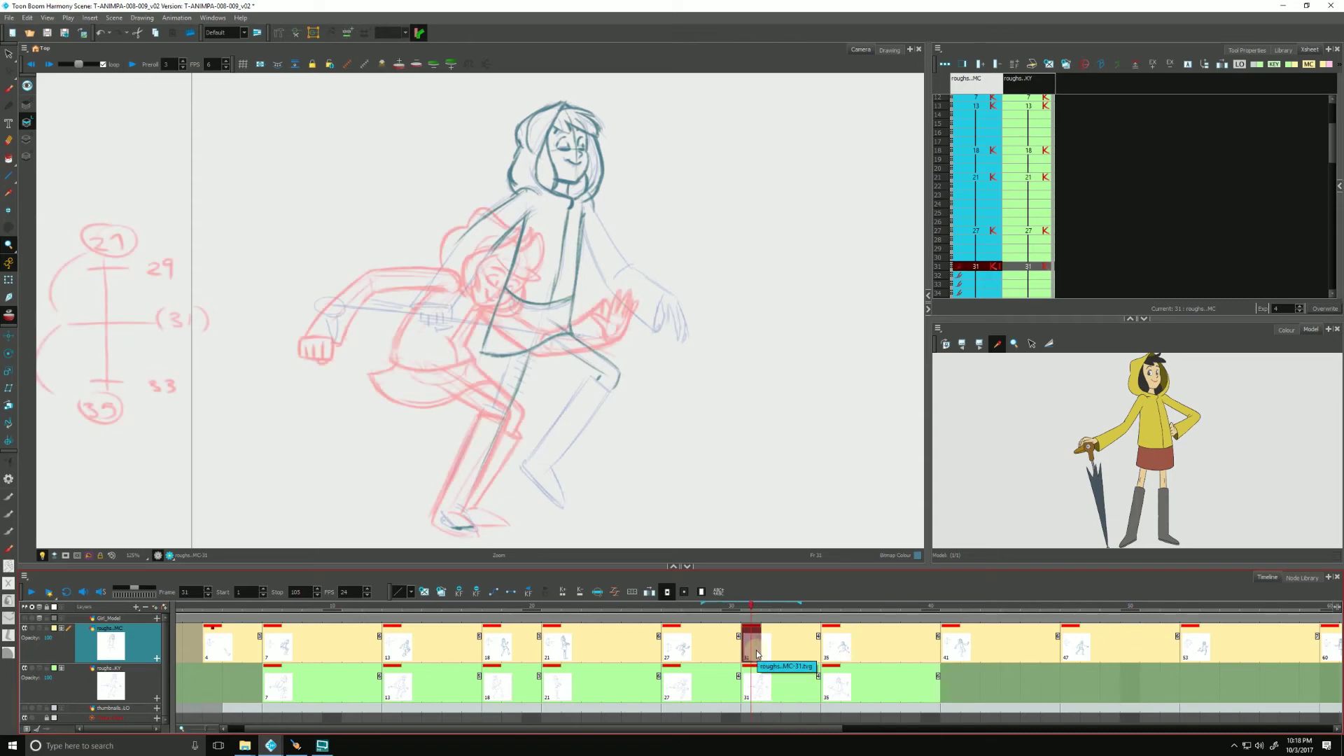
left_click(483, 367)
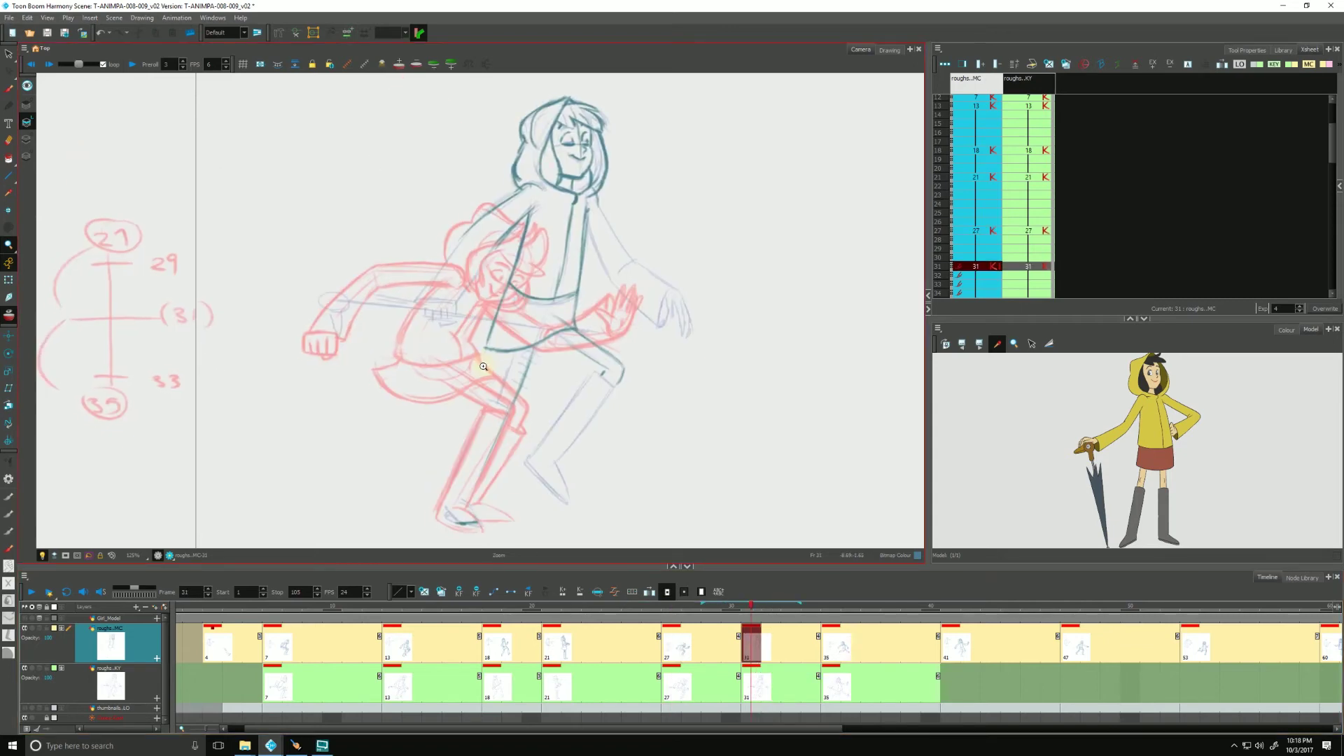
left_click(14, 92)
key("f")
key("g")
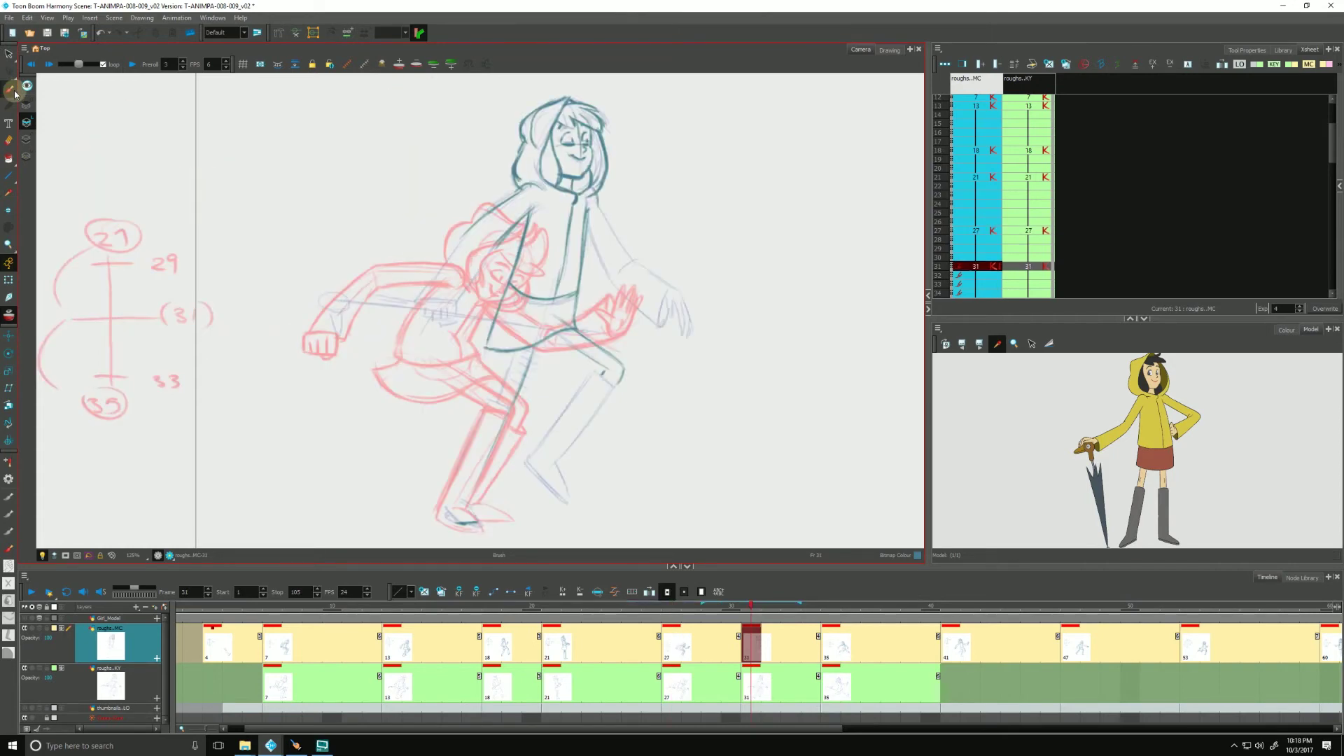
left_click_drag(528, 213, 459, 295)
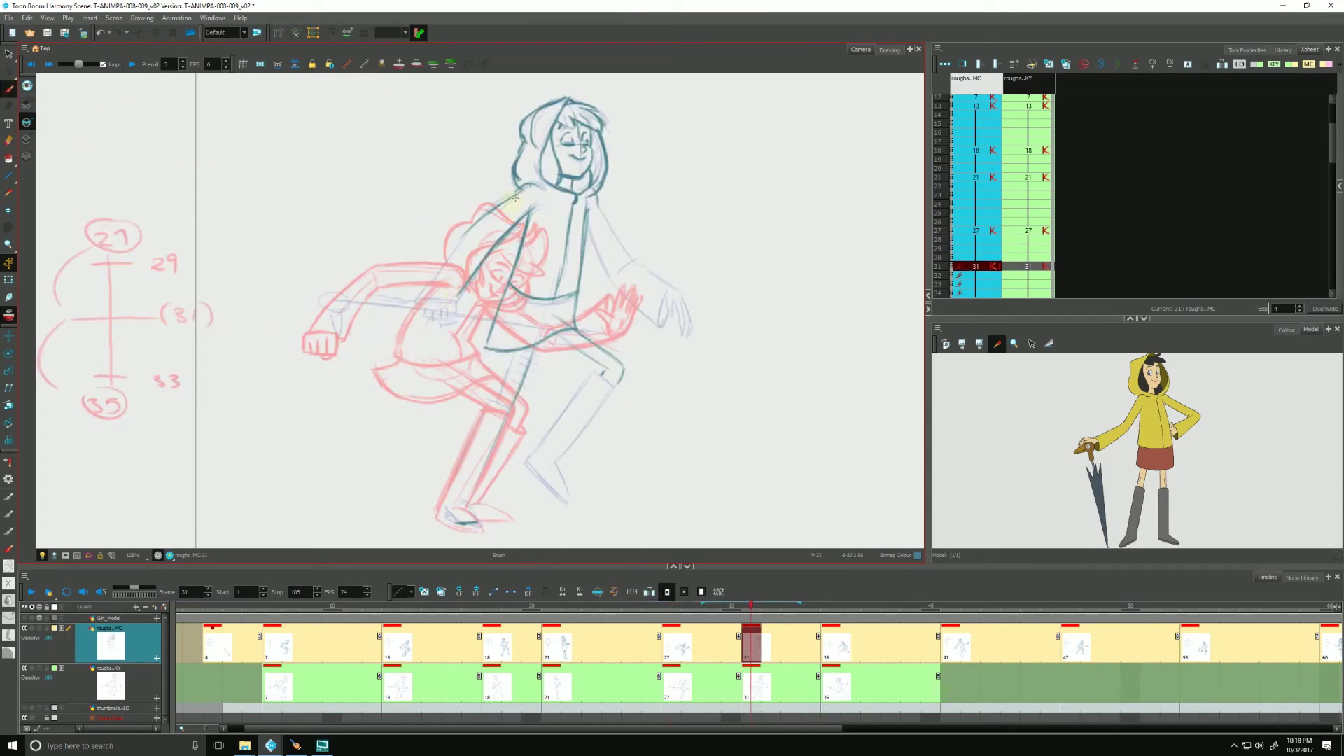
left_click_drag(524, 188, 447, 267)
Draw the forward arm's sleeve, cuff folds and open hand, checking them against the previous drawing.
left_click_drag(595, 198, 633, 259)
mouse_move(633, 261)
left_mouse_down()
mouse_move(706, 345)
mouse_move(665, 299)
mouse_move(681, 302)
mouse_move(684, 331)
left_mouse_up()
left_click_drag(683, 305, 686, 334)
key("f")
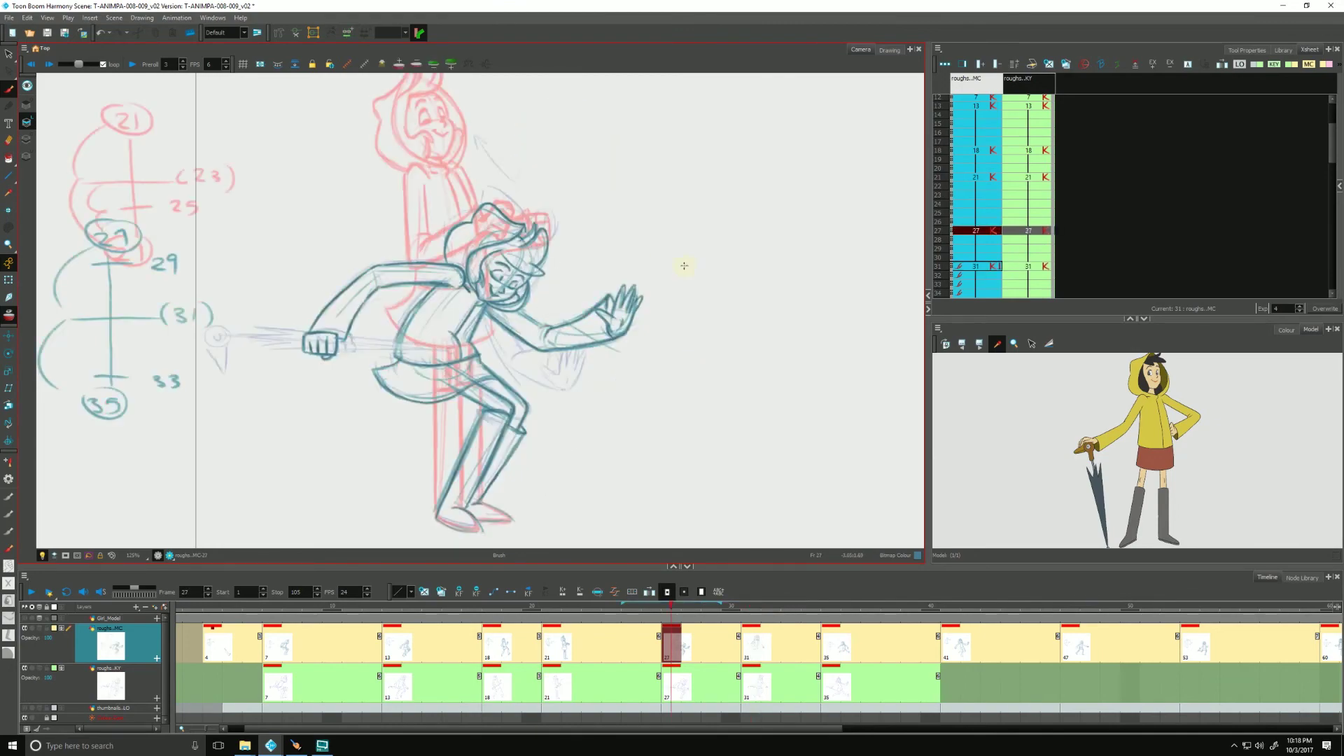
key("g")
left_click_drag(588, 239, 658, 324)
left_click_drag(619, 263, 634, 258)
left_click_drag(622, 247, 634, 261)
key("f")
key("g")
Draw the raised lower leg's outer edge and foot sole, plus the rear sleeve's cuff, comparing with the previous drawing.
left_click_drag(568, 110, 581, 70)
key("f")
key("g")
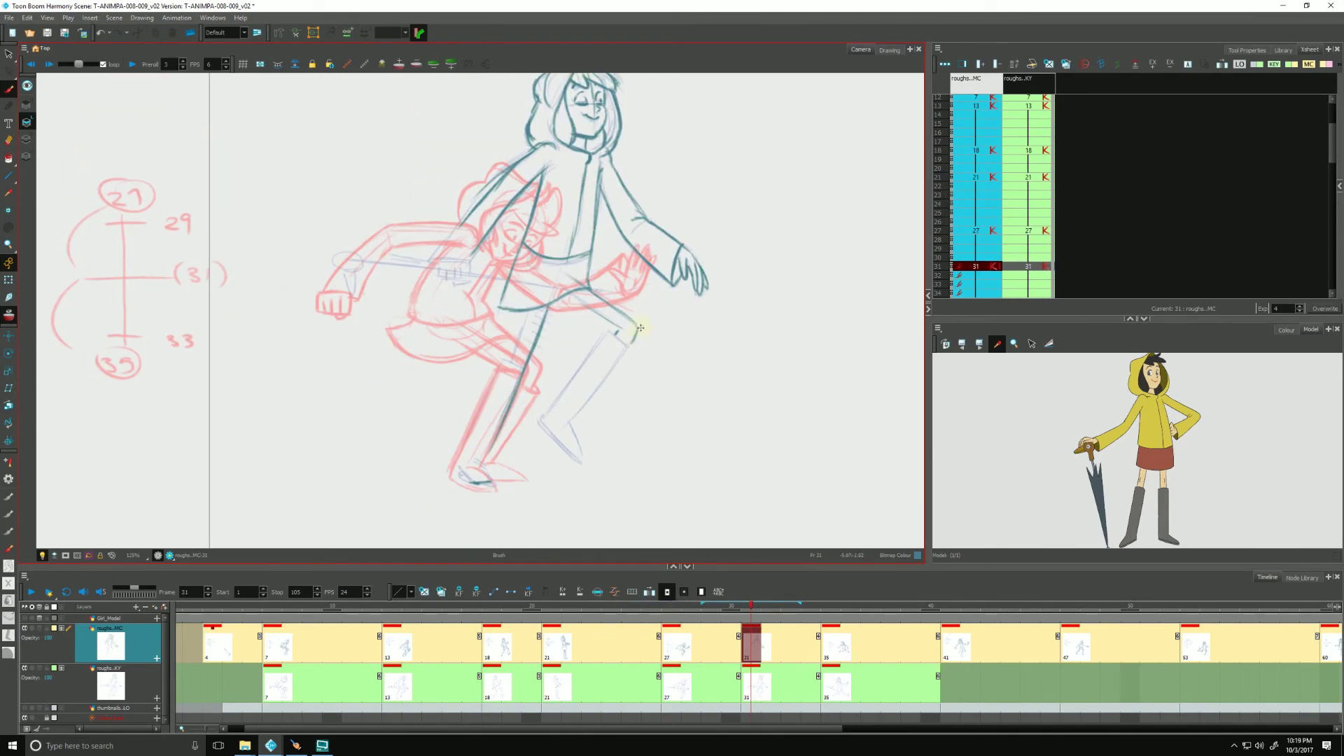
left_click_drag(626, 343, 574, 421)
mouse_move(606, 333)
left_mouse_down()
mouse_move(540, 420)
mouse_move(573, 453)
mouse_move(576, 418)
left_mouse_up()
left_click_drag(539, 420, 579, 462)
left_click_drag(473, 226, 445, 249)
left_click_drag(436, 261, 468, 270)
key("f")
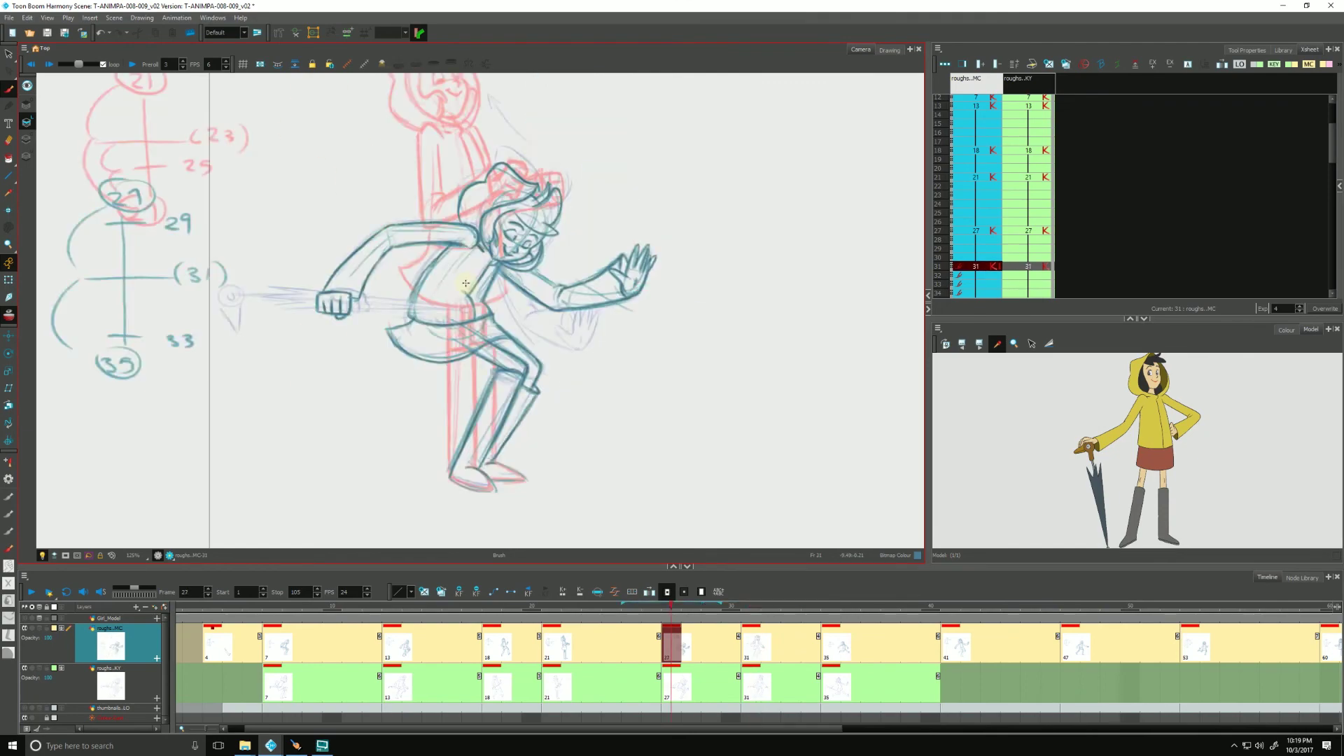
key("g")
Show the Girl_Model layer and bring its drawing 4 onto the drawing desk as a reference for roughs_MC-31.
left_click(24, 619)
left_click(109, 618)
left_click(890, 49)
left_click(55, 79)
mouse_move(210, 519)
left_mouse_down()
mouse_move(327, 396)
mouse_move(390, 430)
mouse_move(369, 459)
mouse_move(459, 492)
left_mouse_up()
key("alt+b")
Tie down the raised leg's inner edge, knee and boot front against the model outline, and return to the Camera view.
left_click_drag(522, 344, 460, 426)
key("ctrl+z")
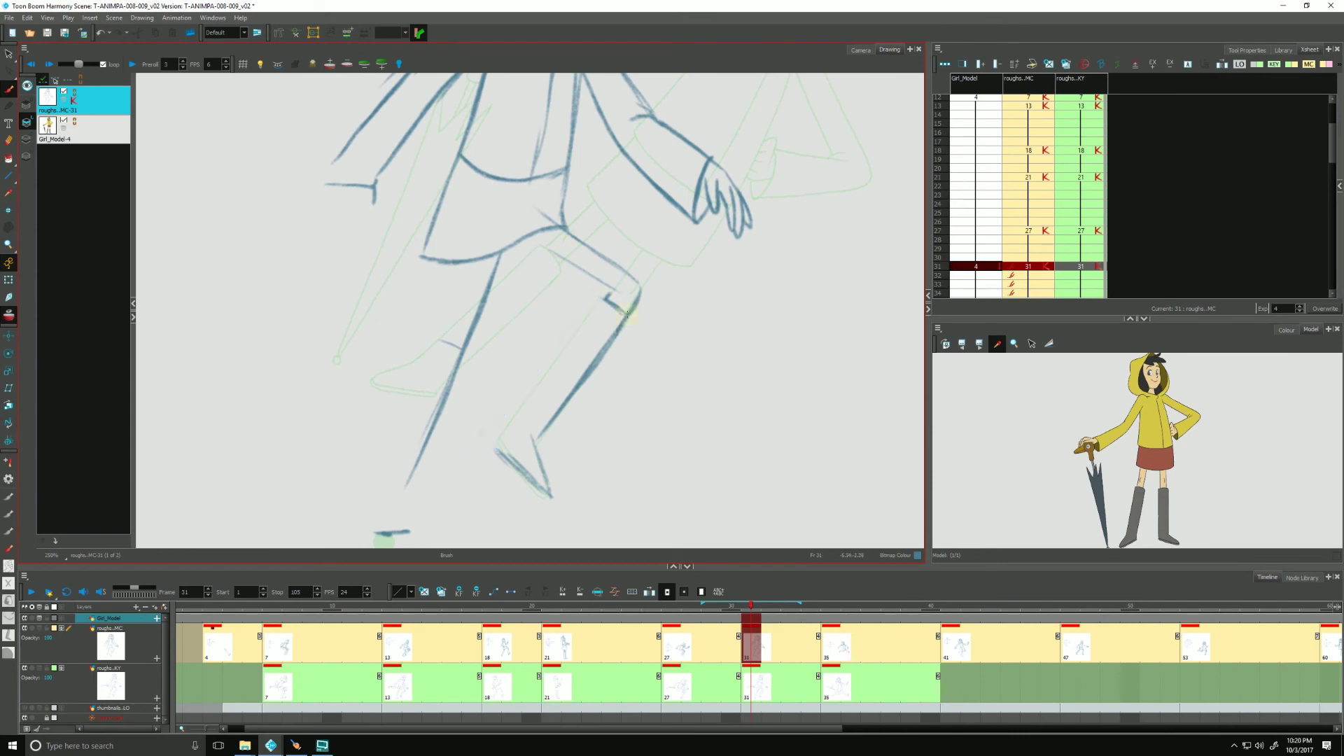
left_click_drag(605, 298, 498, 439)
left_click_drag(533, 441, 550, 495)
left_click_drag(610, 297, 626, 250)
key("ctrl+Tab")
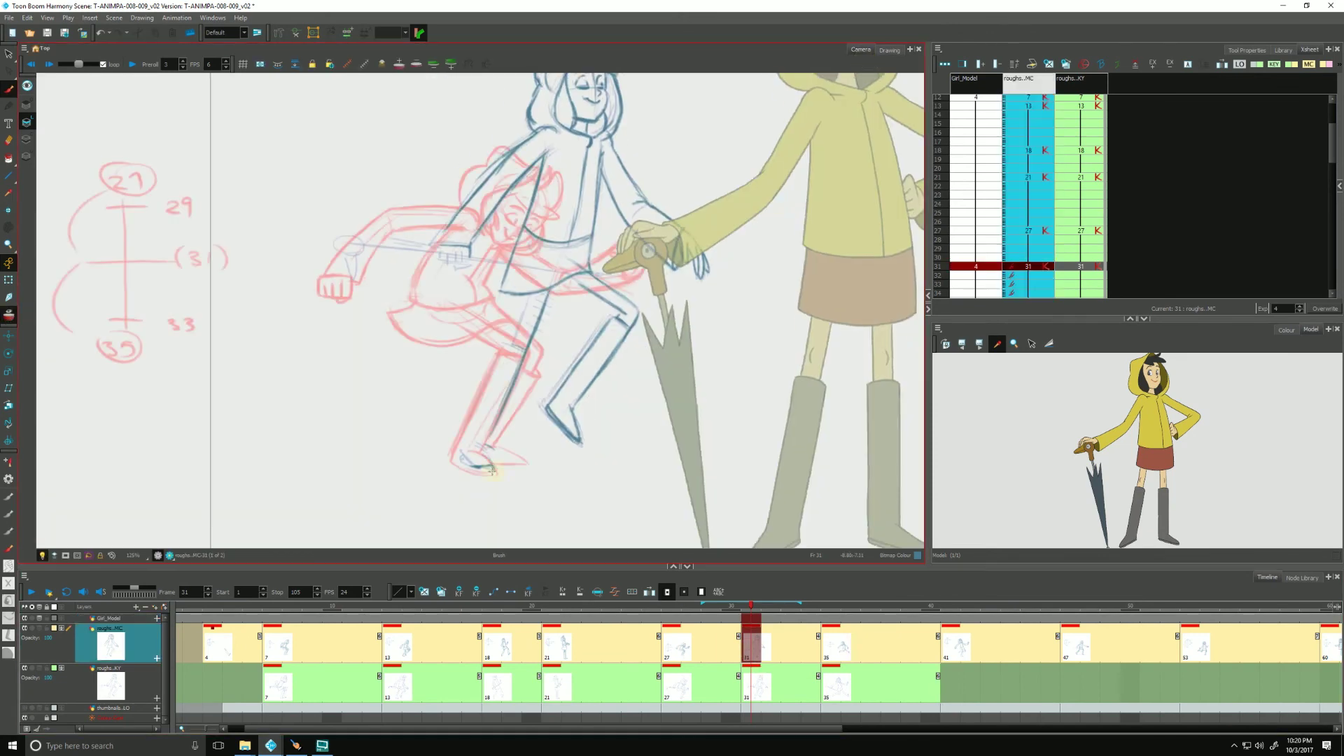
Draw the standing leg with its boot and foot, and the umbrella held behind the figure.
left_click_drag(480, 470, 492, 475)
mouse_move(505, 350)
left_mouse_down()
mouse_move(468, 434)
mouse_move(479, 473)
left_mouse_up()
left_click_drag(483, 428, 491, 463)
left_click_drag(531, 296, 489, 442)
mouse_move(503, 347)
left_mouse_down()
mouse_move(532, 354)
mouse_move(457, 459)
left_mouse_up()
left_click_drag(460, 437, 487, 476)
mouse_move(445, 259)
left_mouse_down()
mouse_move(400, 325)
mouse_move(424, 318)
mouse_move(428, 334)
mouse_move(294, 307)
left_mouse_up()
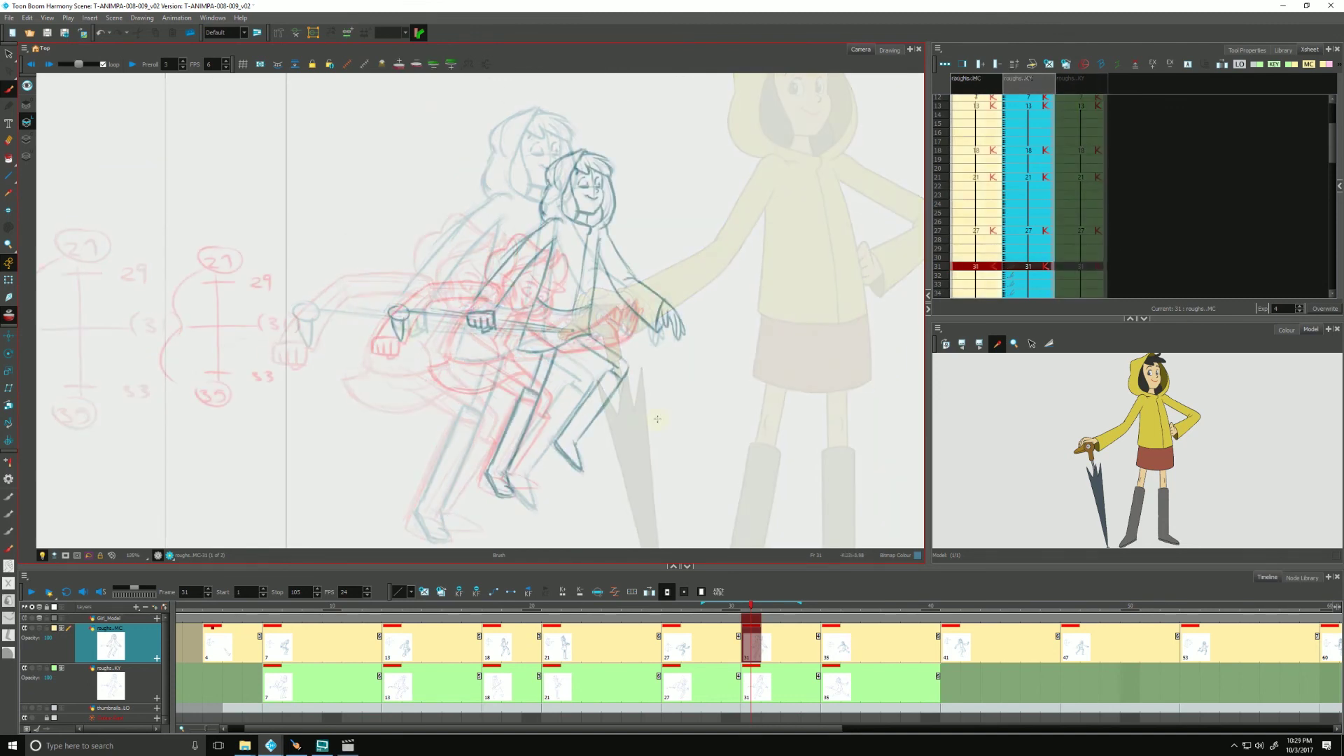